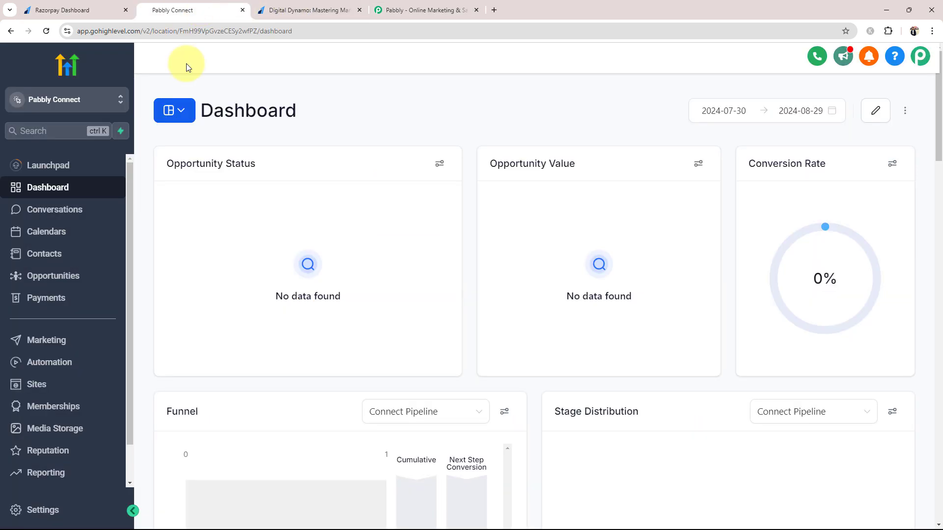
Switch from GoHighLevel to the Razorpay test-mode dashboard tab
{"action": "left_click", "coordinate": [58, 10]}
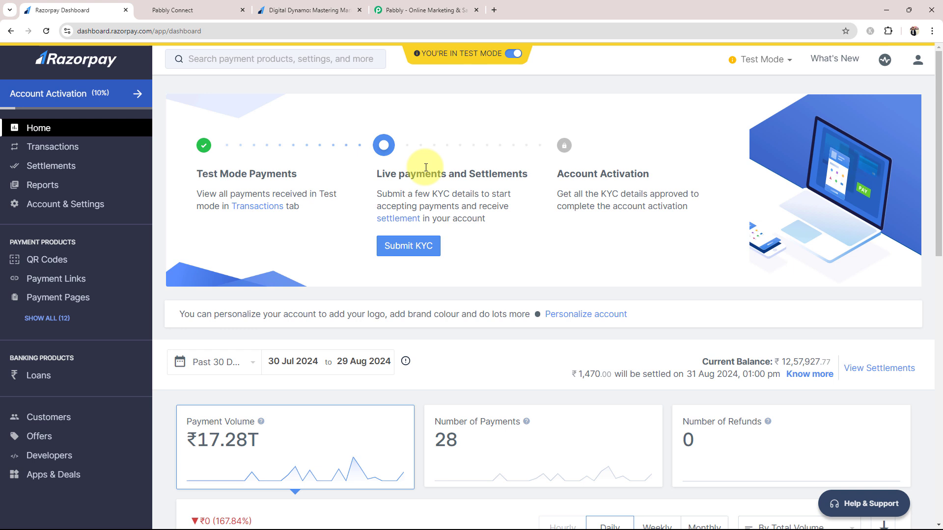
Glance at the GoHighLevel and Razorpay tabs, then bring up the Pabbly homepage
{"action": "left_click", "coordinate": [164, 10]}
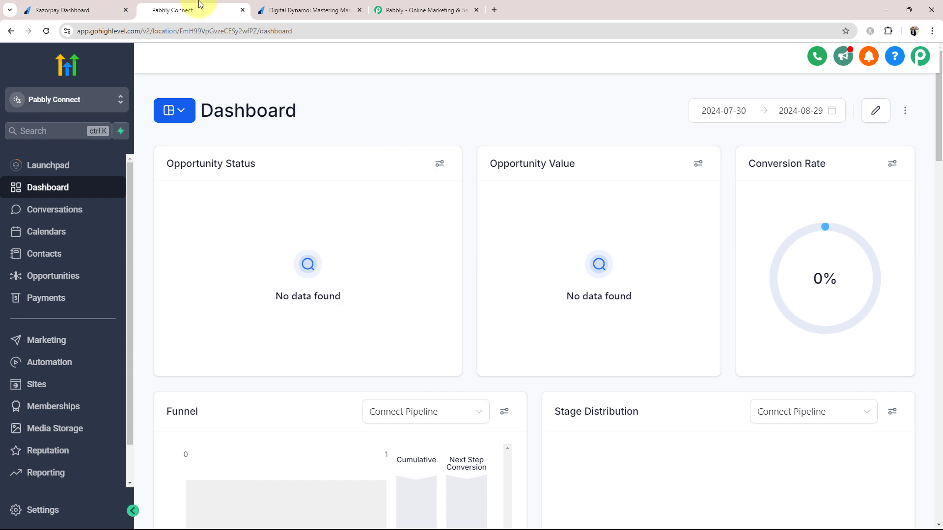
{"action": "left_click", "coordinate": [72, 9]}
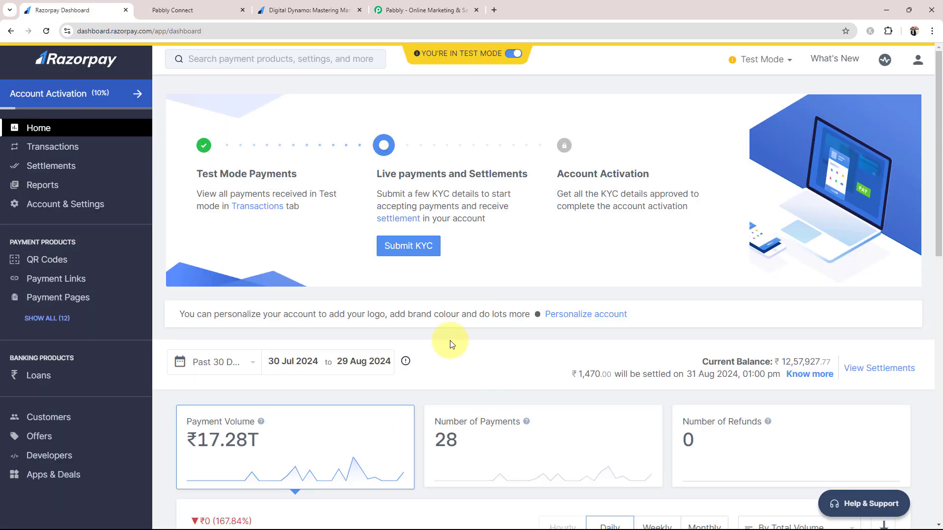
{"action": "left_click", "coordinate": [417, 10]}
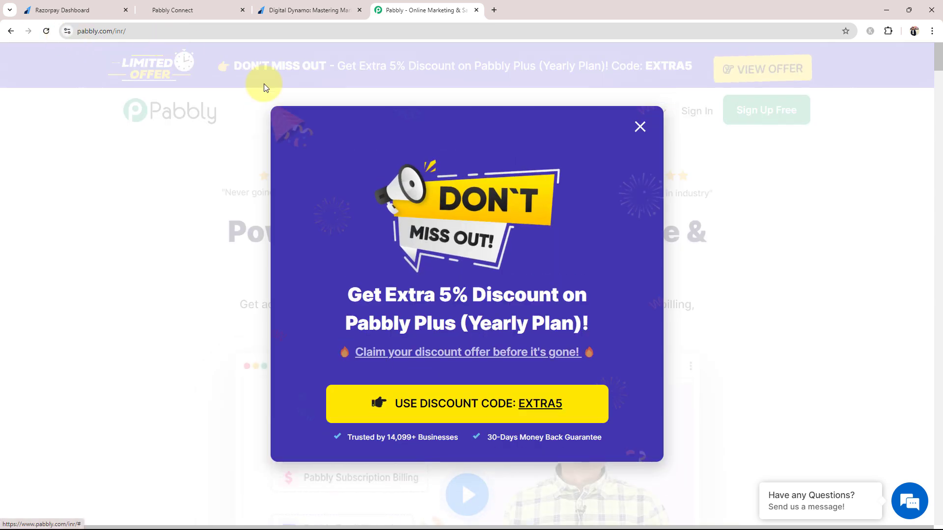
Dismiss the discount popup, sign in to Pabbly, and launch Pabbly Connect from the apps list
{"action": "left_click", "coordinate": [636, 129]}
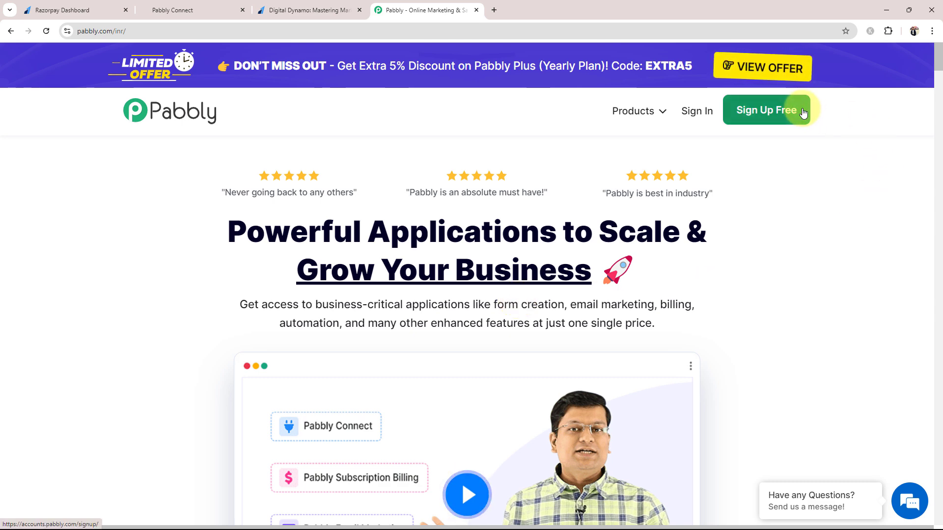
{"action": "left_click", "coordinate": [682, 113]}
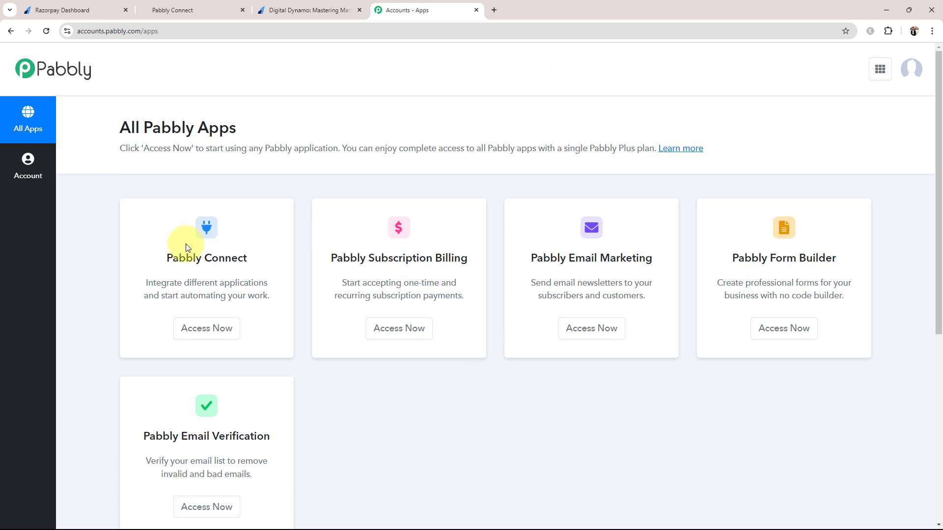
{"action": "left_click", "coordinate": [187, 328]}
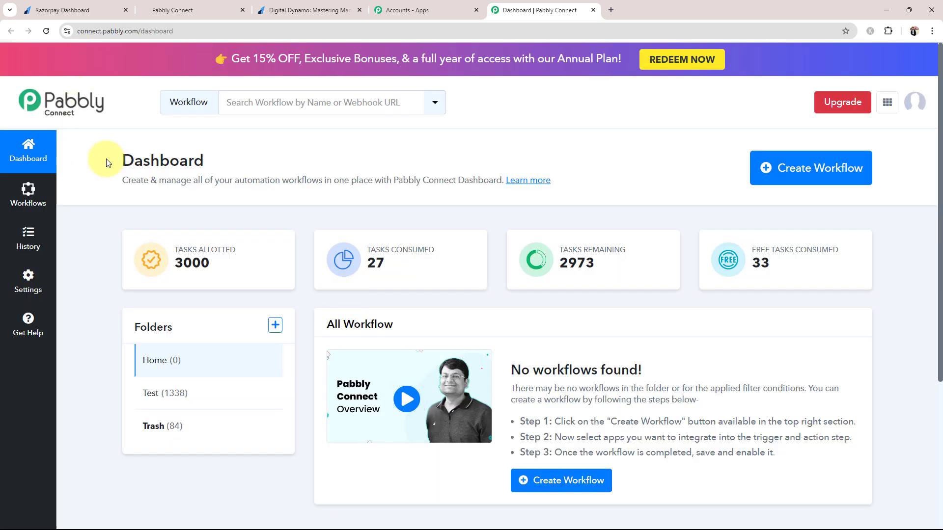
{"action": "left_click_drag", "start_coordinate": [101, 159], "coordinate": [298, 158]}
Create a workflow named 'Create GoHighLevel Contact on Razorpay Payment' in the Home folder
{"action": "left_click", "coordinate": [298, 161]}
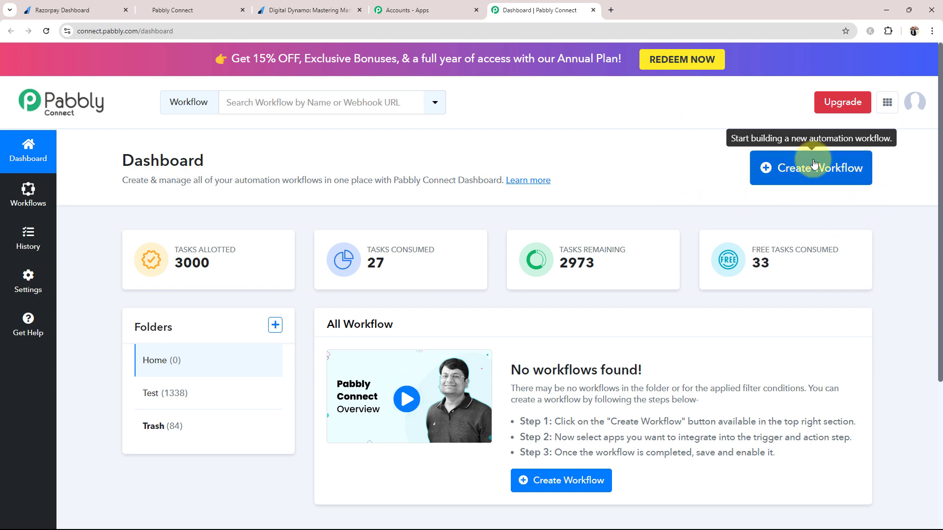
{"action": "left_click", "coordinate": [765, 166]}
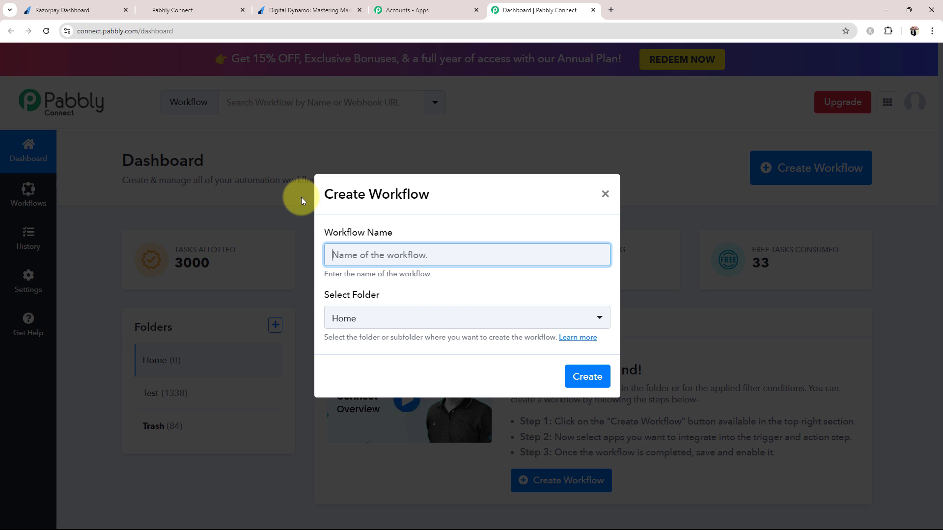
{"action": "type", "text": "Create GoHighLevel Contact on Razorpay Payment"}
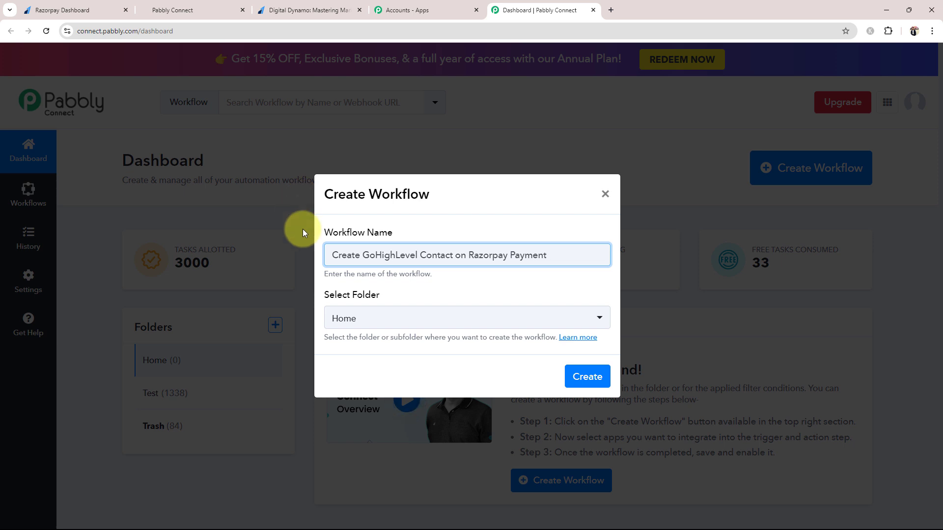
{"action": "left_click", "coordinate": [362, 318]}
{"action": "left_click", "coordinate": [348, 382]}
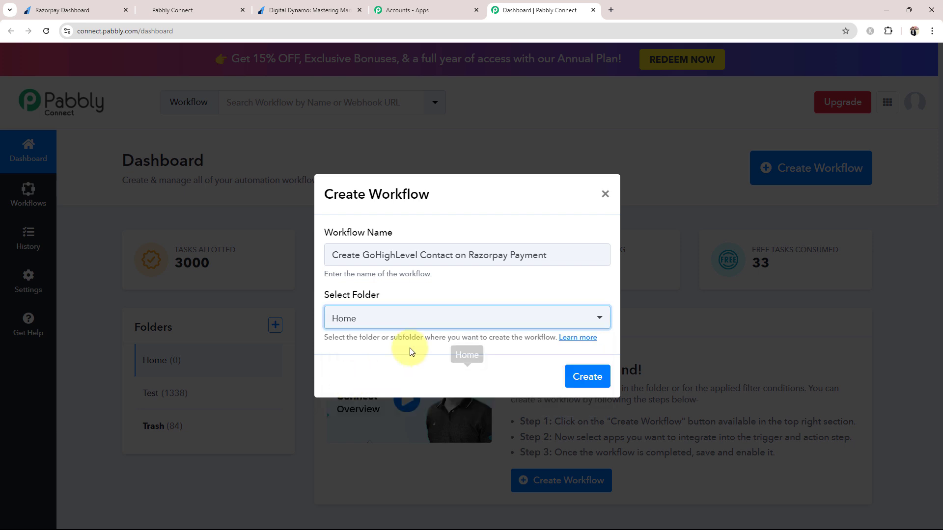
{"action": "left_click", "coordinate": [578, 376]}
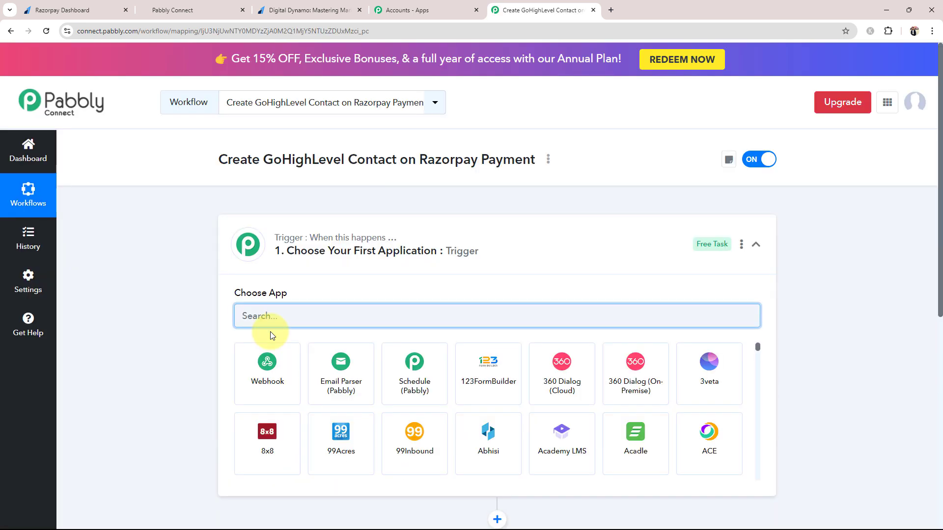
Search for Razorpay and choose it as the trigger app
{"action": "left_click", "coordinate": [457, 251]}
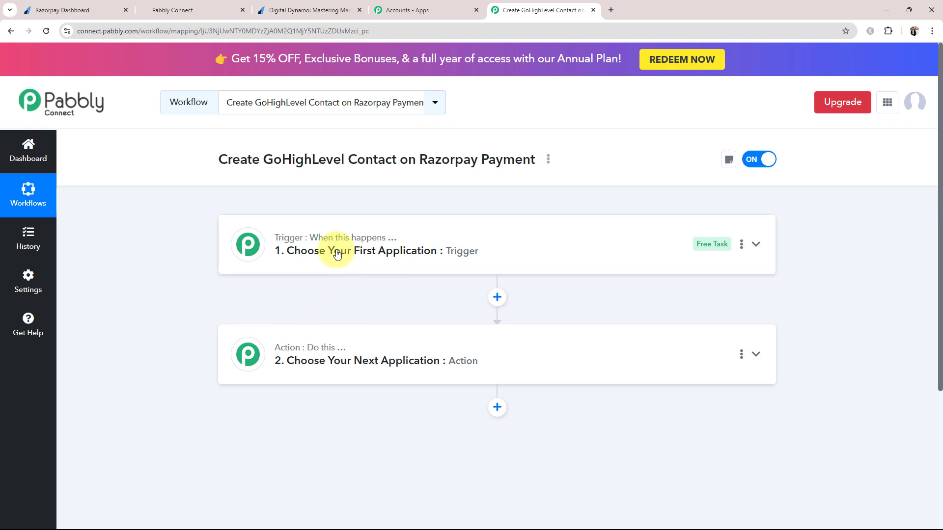
{"action": "left_click", "coordinate": [46, 9]}
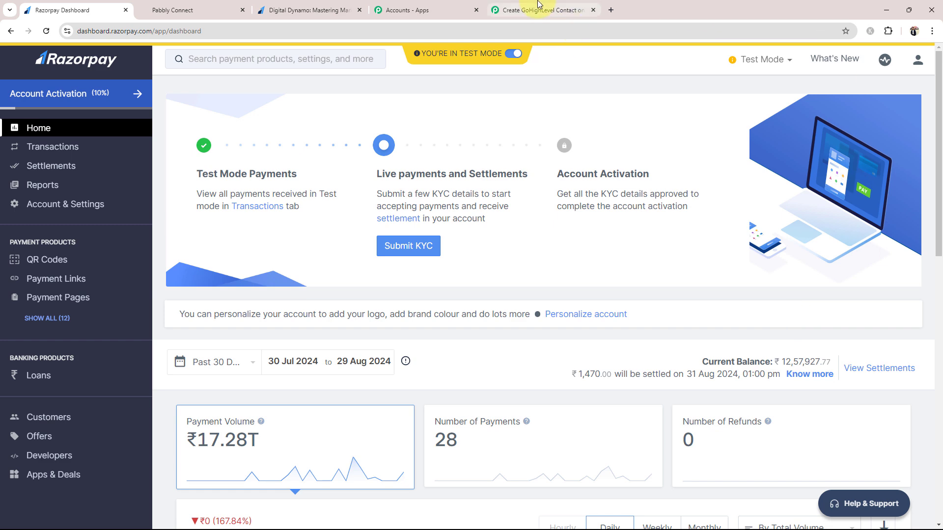
{"action": "left_click", "coordinate": [538, 8]}
{"action": "left_click", "coordinate": [252, 248]}
{"action": "left_click", "coordinate": [277, 307]}
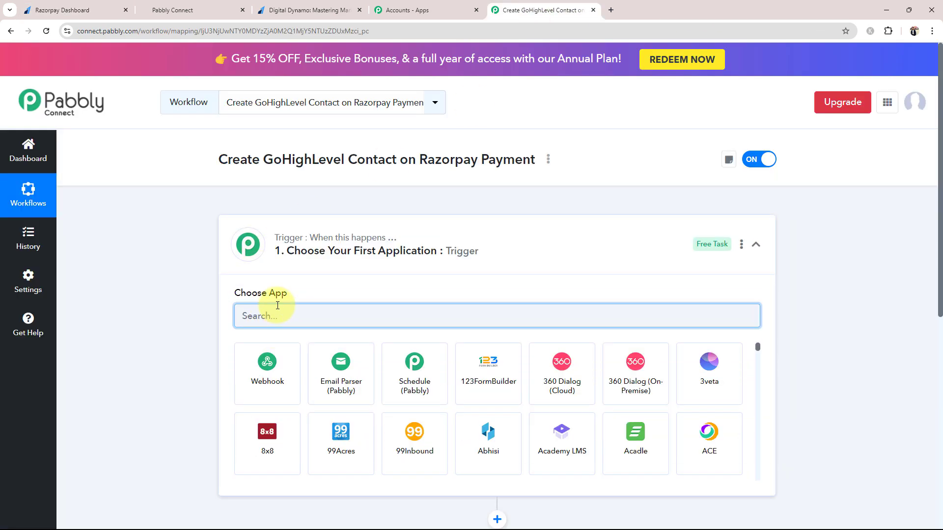
{"action": "type", "text": "r"}
{"action": "key", "text": "BackSpace"}
{"action": "type", "text": "Razo"}
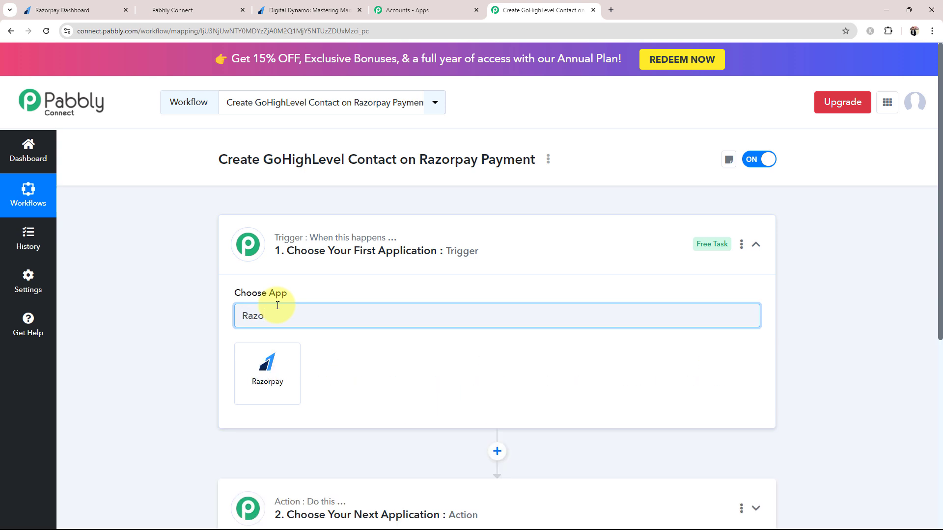
{"action": "type", "text": "rpay"}
{"action": "left_click", "coordinate": [269, 377]}
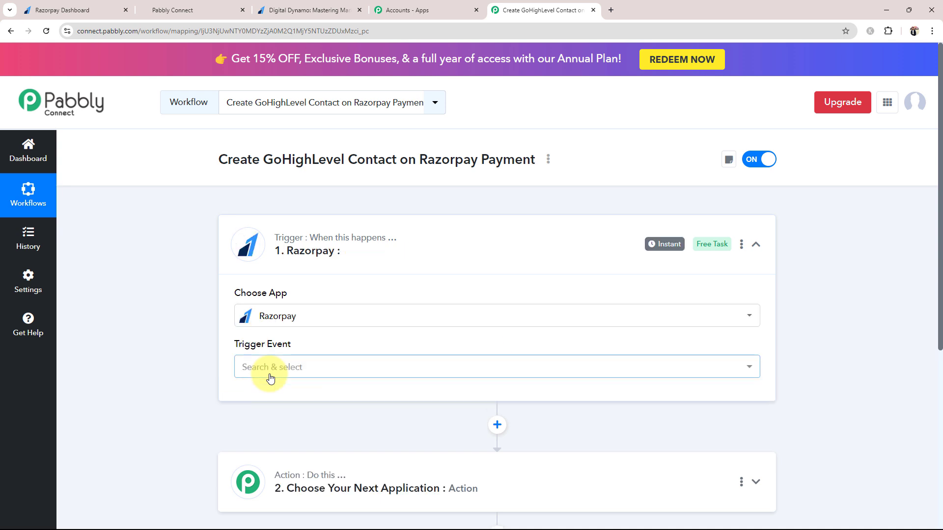
Set the Razorpay trigger event to Payment Captured
{"action": "left_click", "coordinate": [270, 377]}
{"action": "left_click", "coordinate": [268, 261]}
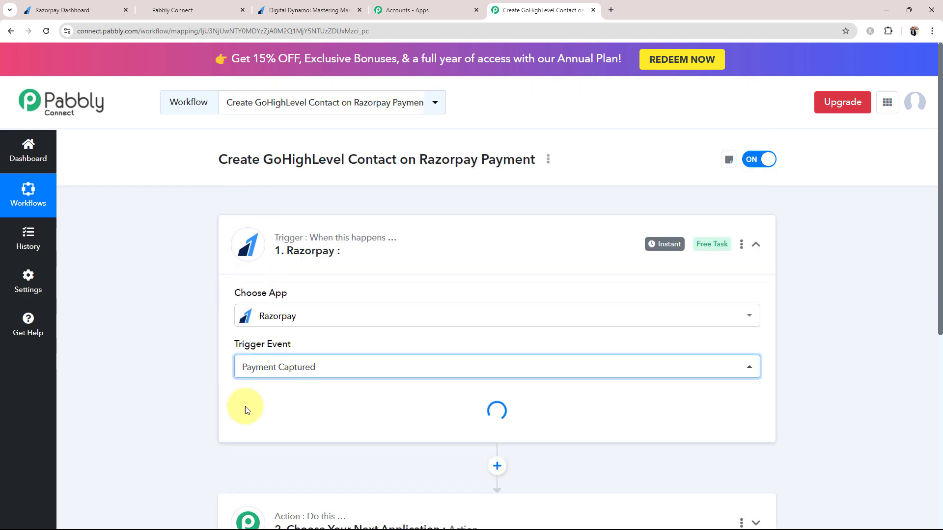
{"action": "left_click", "coordinate": [414, 239]}
{"action": "left_click", "coordinate": [295, 361]}
Search 'lead', pick LeadConnector V2, and set its action event to Create Contact
{"action": "scroll", "coordinate": [275, 314], "scroll_direction": "down", "scroll_amount": 4}
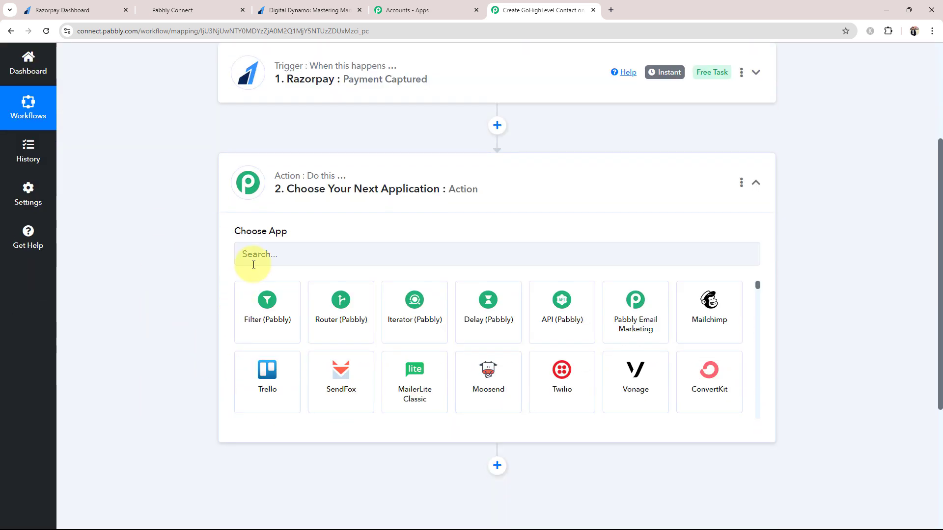
{"action": "left_click", "coordinate": [254, 259]}
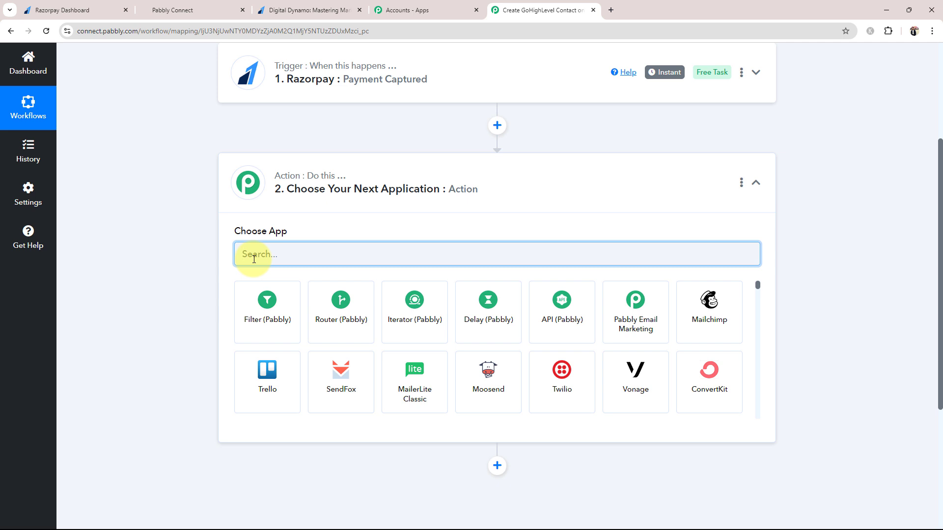
{"action": "type", "text": "lead"}
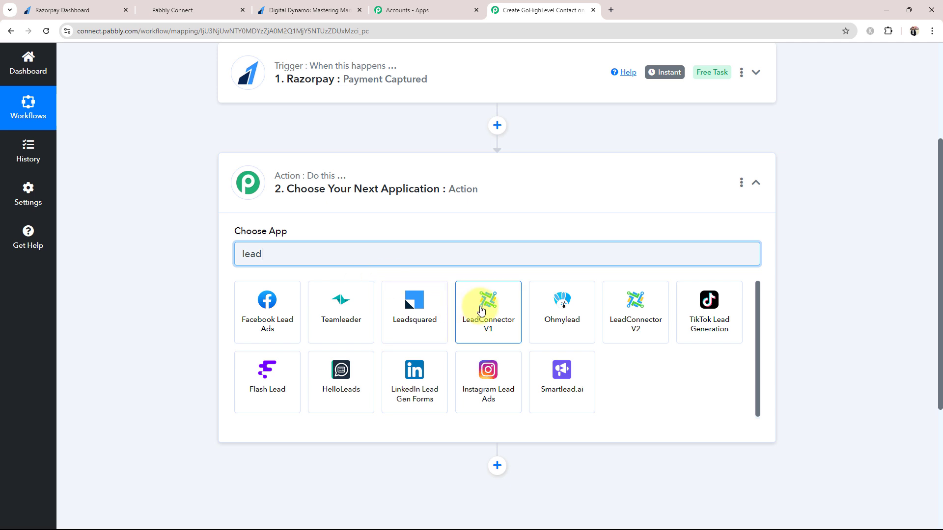
{"action": "left_click", "coordinate": [626, 330]}
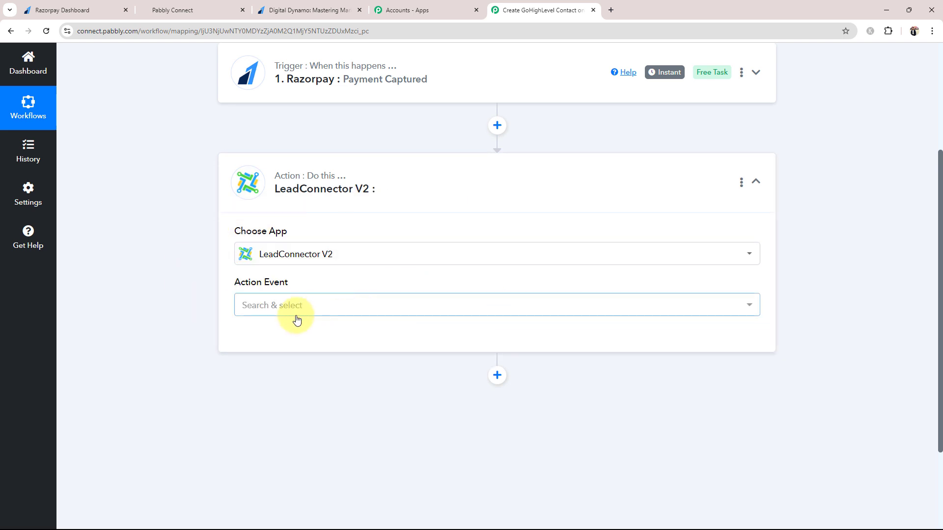
{"action": "left_click", "coordinate": [297, 320]}
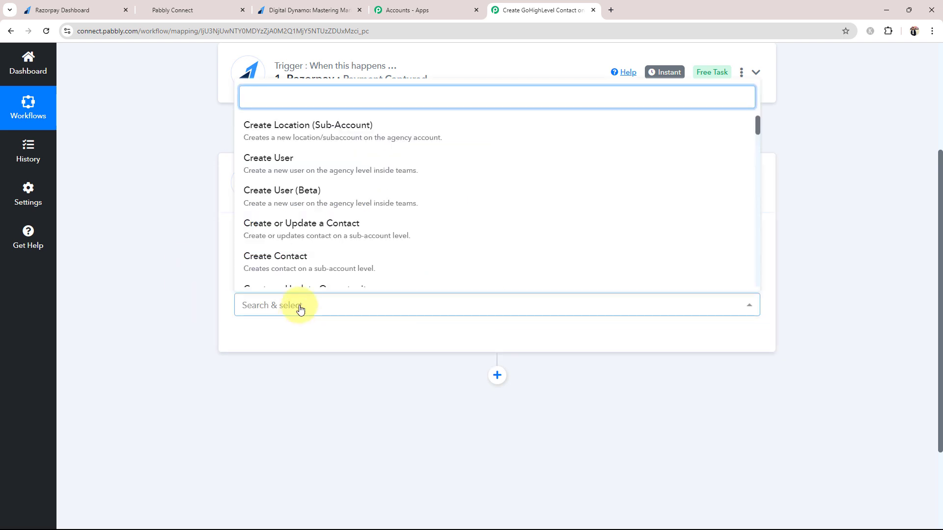
{"action": "left_click", "coordinate": [269, 260]}
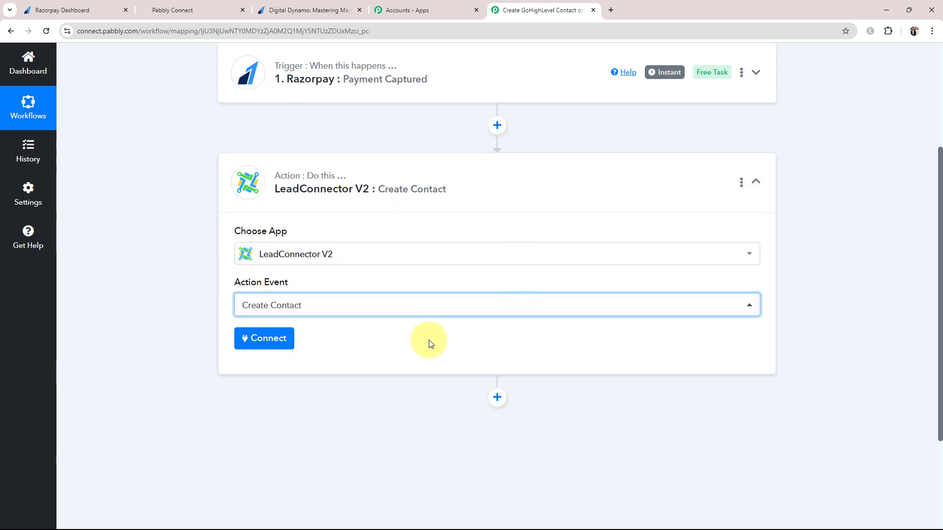
{"action": "left_click", "coordinate": [336, 185]}
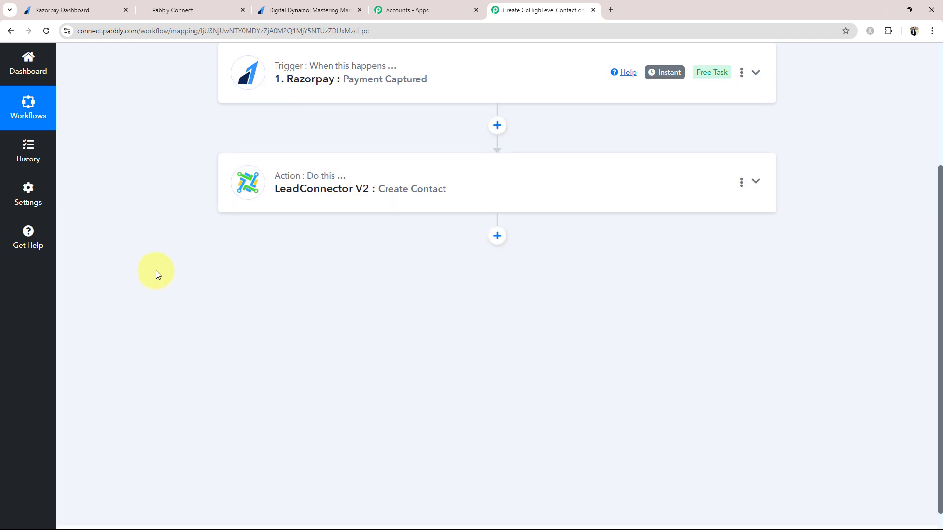
{"action": "scroll", "coordinate": [155, 270], "scroll_direction": "up", "scroll_amount": 3}
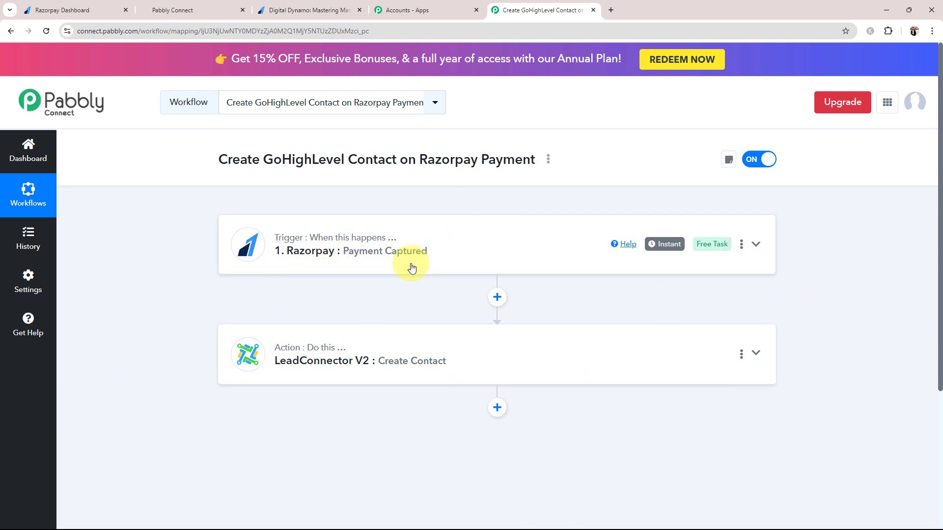
Copy the Razorpay trigger's webhook URL and switch to the Razorpay dashboard
{"action": "left_click", "coordinate": [343, 254]}
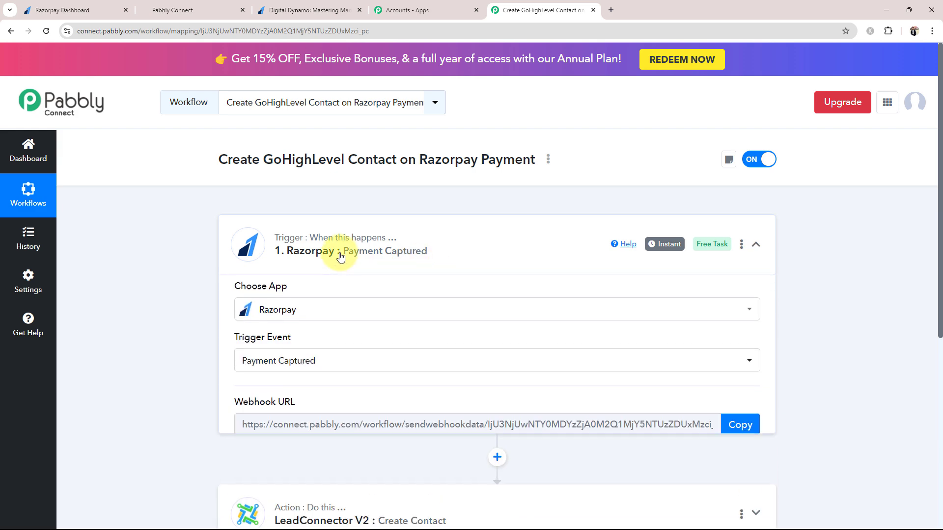
{"action": "scroll", "coordinate": [147, 339], "scroll_direction": "down", "scroll_amount": 1}
{"action": "scroll", "coordinate": [148, 339], "scroll_direction": "down", "scroll_amount": 3}
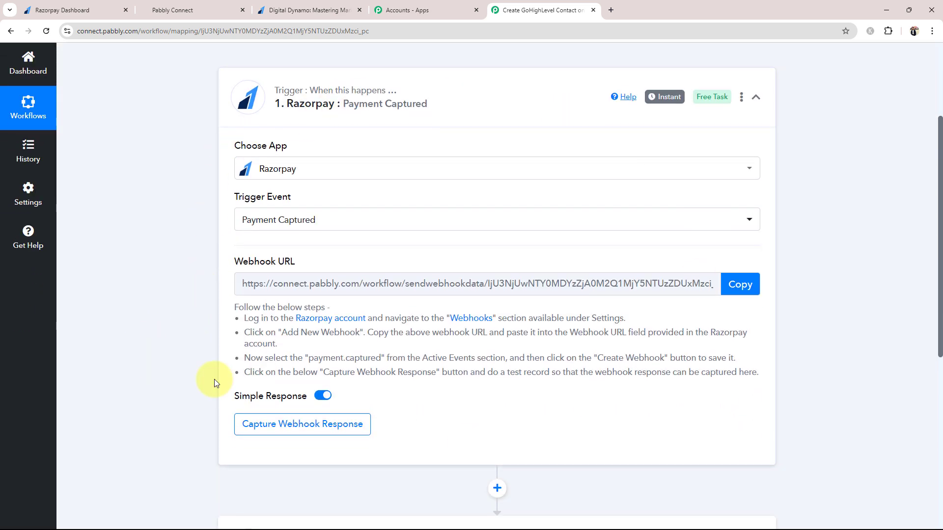
{"action": "left_click", "coordinate": [65, 9]}
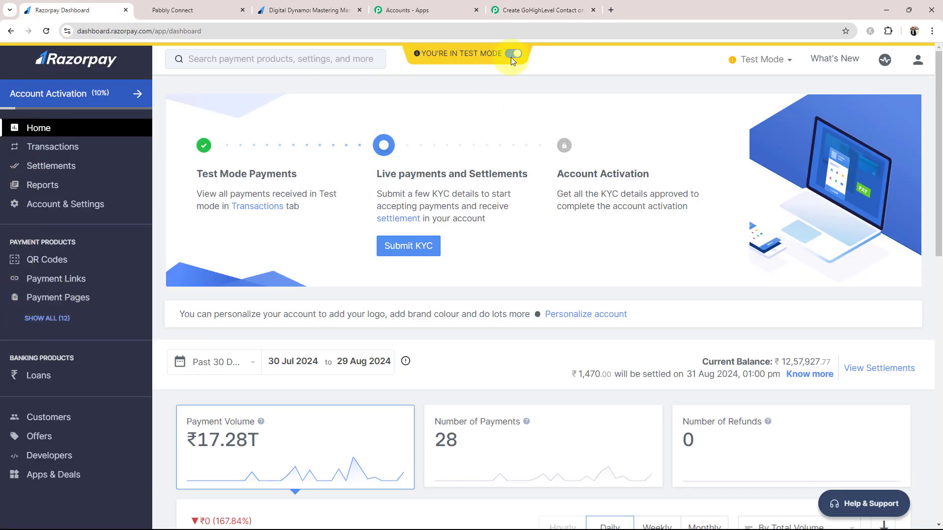
{"action": "left_click", "coordinate": [520, 10]}
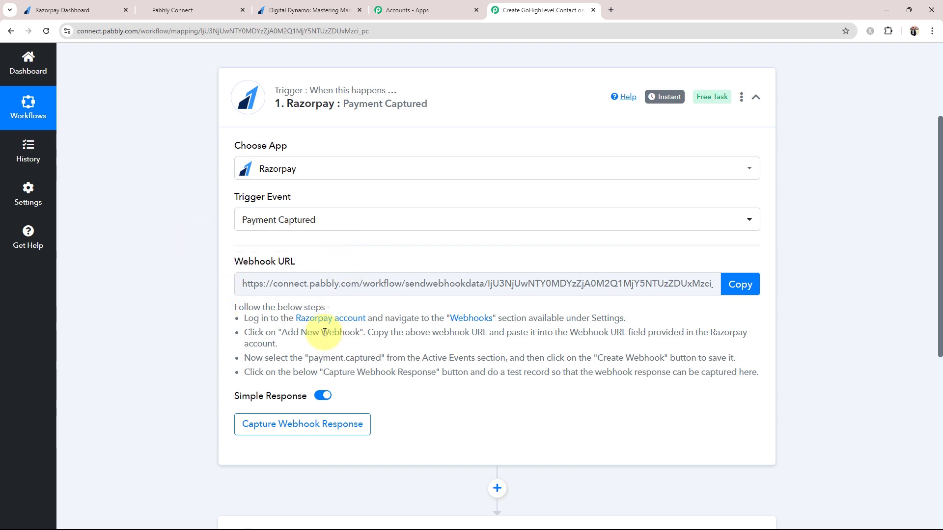
{"action": "left_click", "coordinate": [740, 285]}
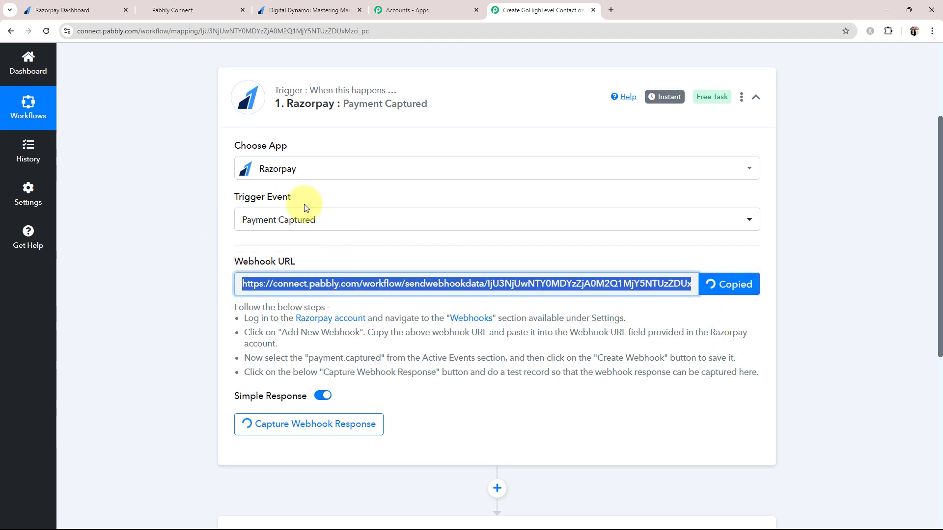
{"action": "left_click", "coordinate": [66, 10]}
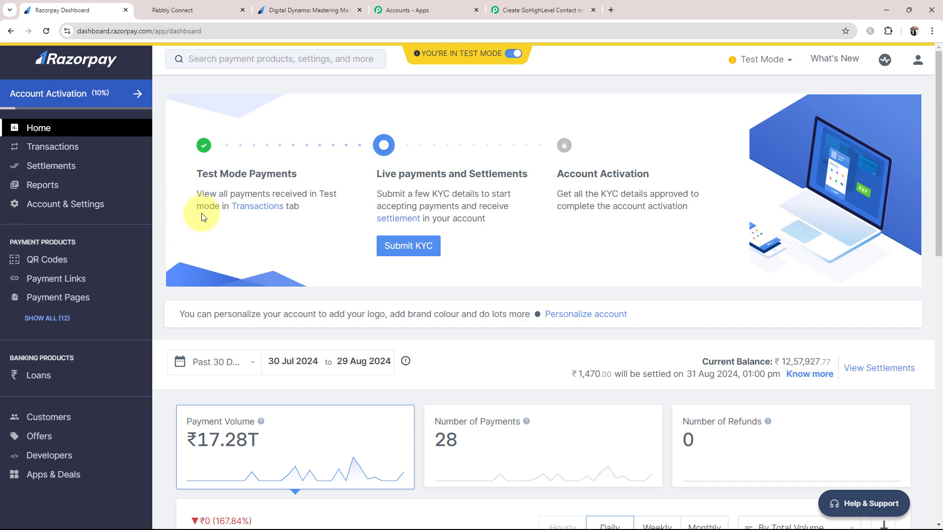
Create a Razorpay webhook posting payment.captured events to the pasted Pabbly Connect URL
{"action": "left_click", "coordinate": [43, 206]}
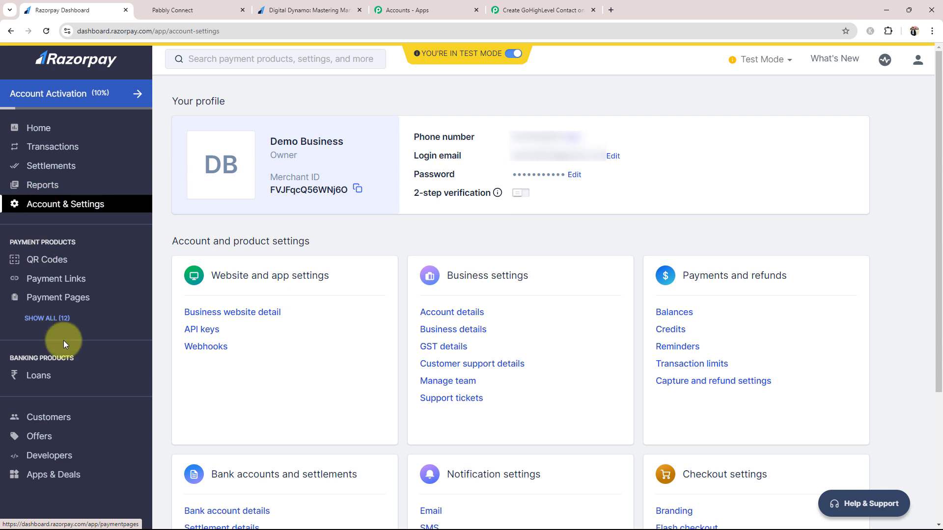
{"action": "left_click", "coordinate": [203, 346]}
{"action": "left_click", "coordinate": [833, 226]}
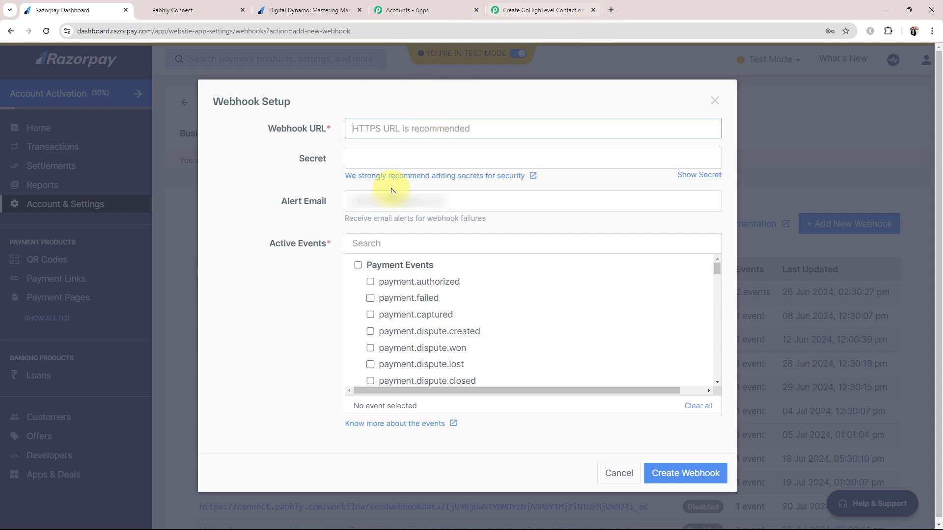
{"action": "key", "text": "ctrl+v"}
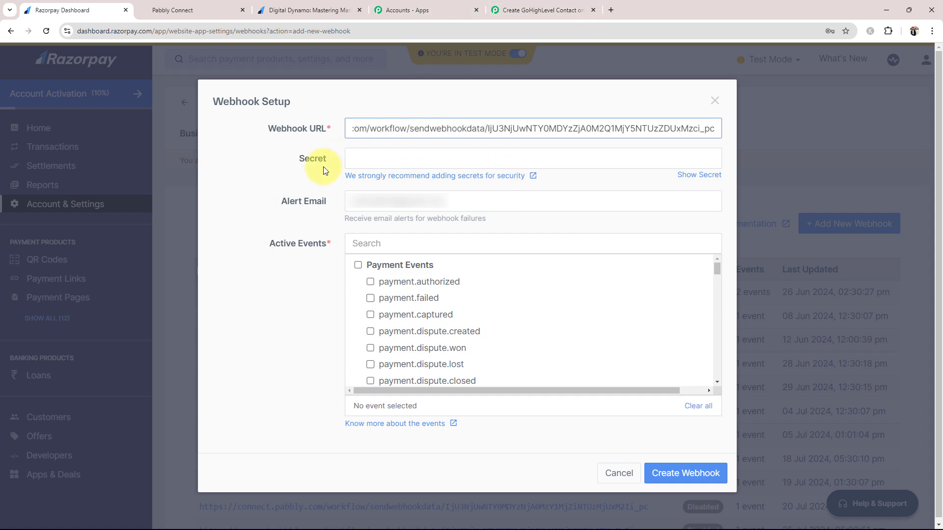
{"action": "left_click", "coordinate": [260, 167]}
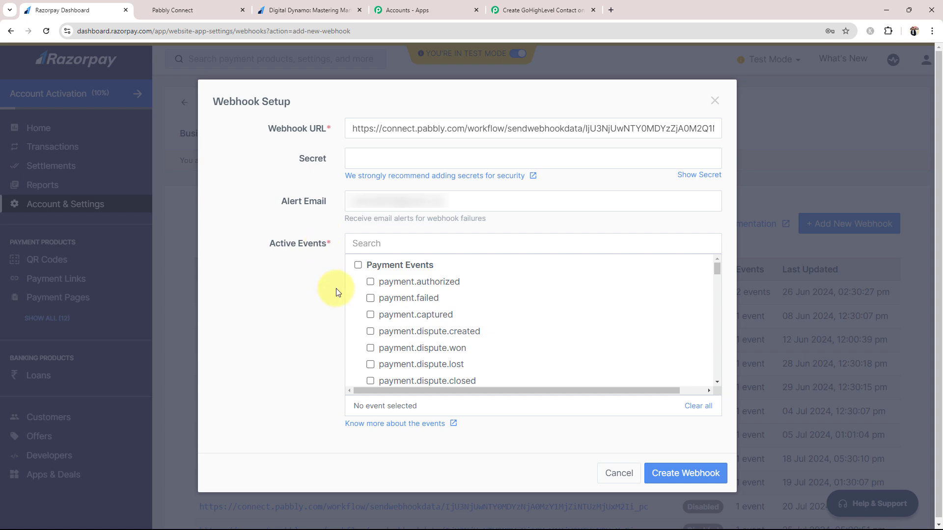
{"action": "left_click", "coordinate": [370, 315]}
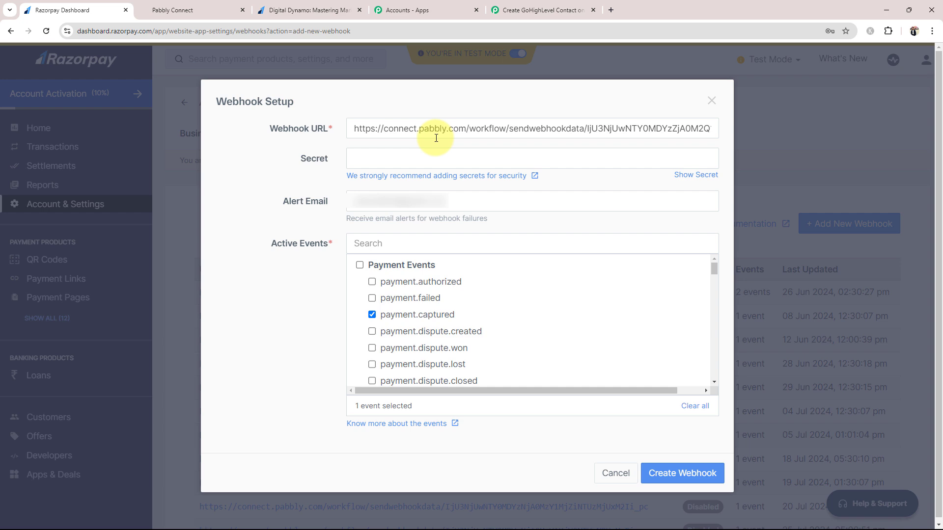
{"action": "left_click", "coordinate": [660, 473]}
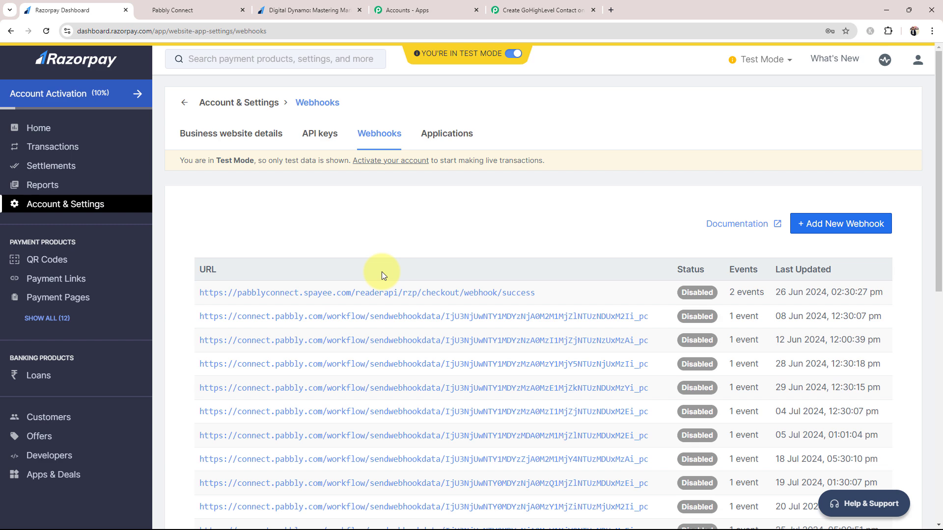
{"action": "left_click", "coordinate": [511, 10]}
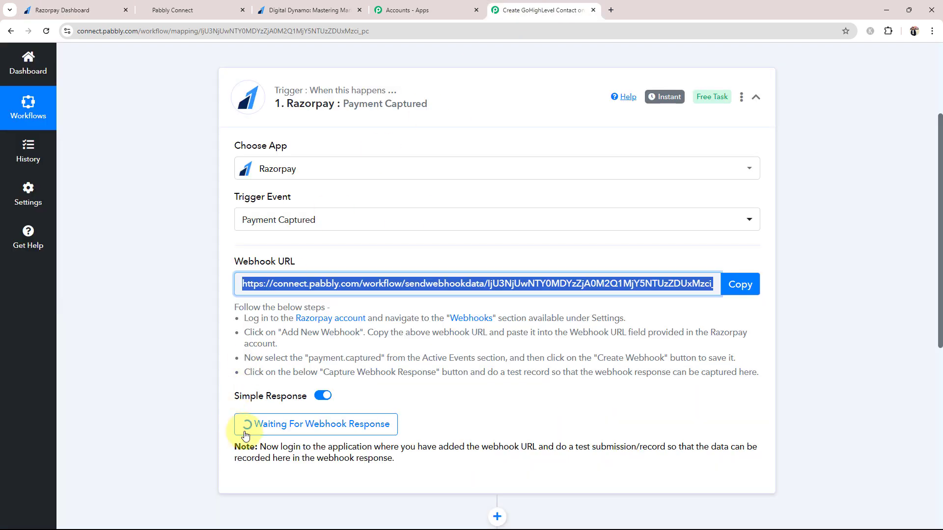
Review the Waiting For Webhook Response note, then return to the Razorpay dashboard
{"action": "left_click", "coordinate": [190, 421]}
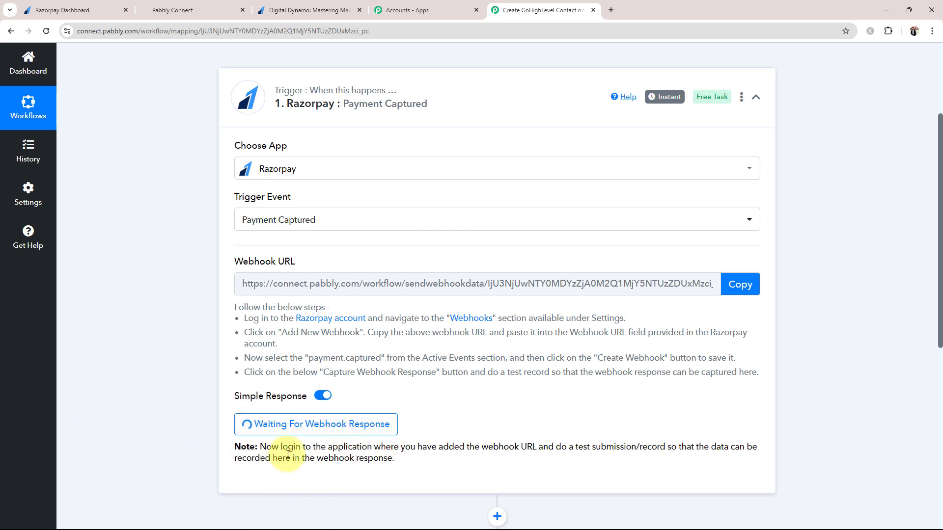
{"action": "left_click_drag", "start_coordinate": [283, 448], "coordinate": [660, 447]}
{"action": "left_click", "coordinate": [580, 446]}
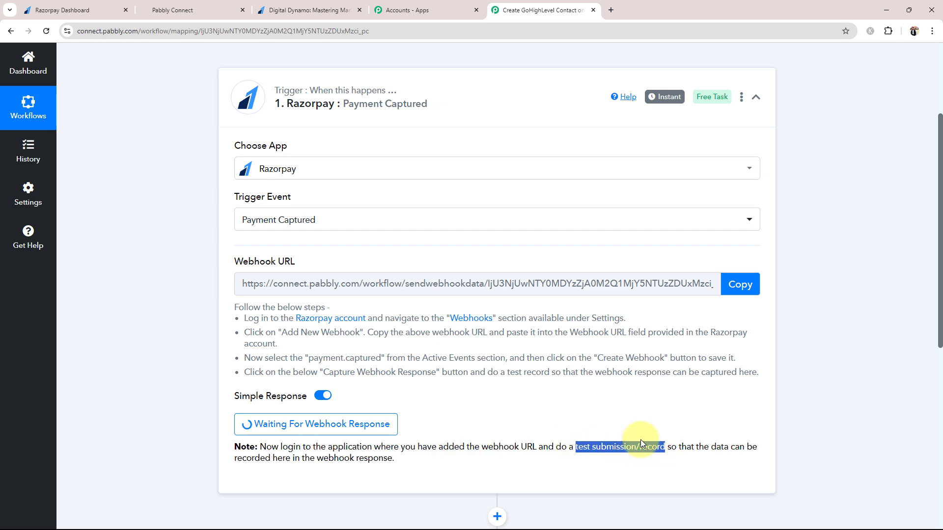
{"action": "left_click", "coordinate": [539, 426]}
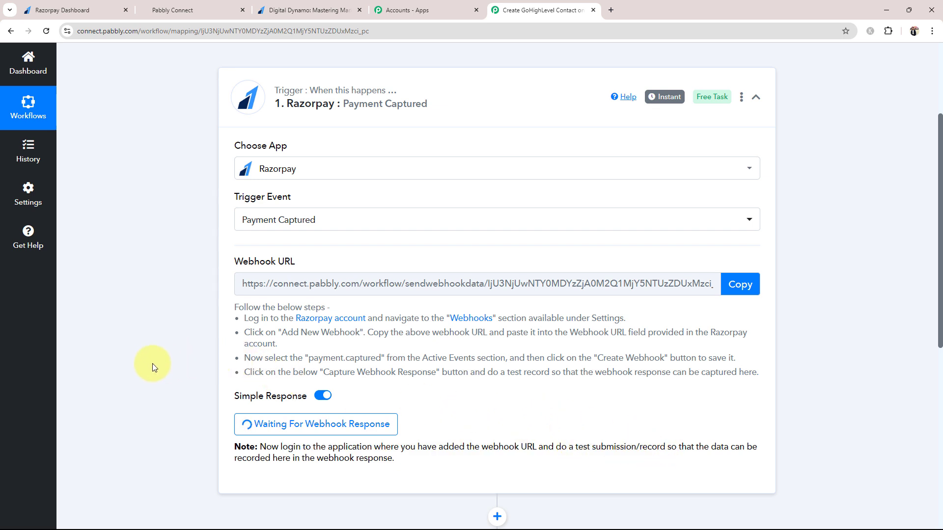
{"action": "scroll", "coordinate": [178, 390], "scroll_direction": "down", "scroll_amount": 1}
{"action": "scroll", "coordinate": [294, 353], "scroll_direction": "up", "scroll_amount": 1}
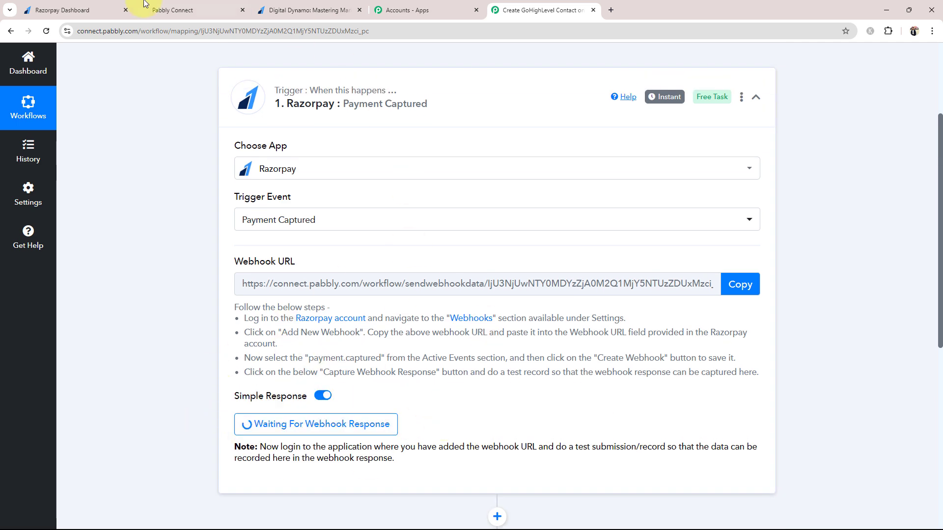
{"action": "left_click", "coordinate": [78, 6]}
Show Razorpay's Payment Pages list, then open the 'Digital Dynamo: Mastering Marketing' page tab
{"action": "left_click", "coordinate": [58, 297]}
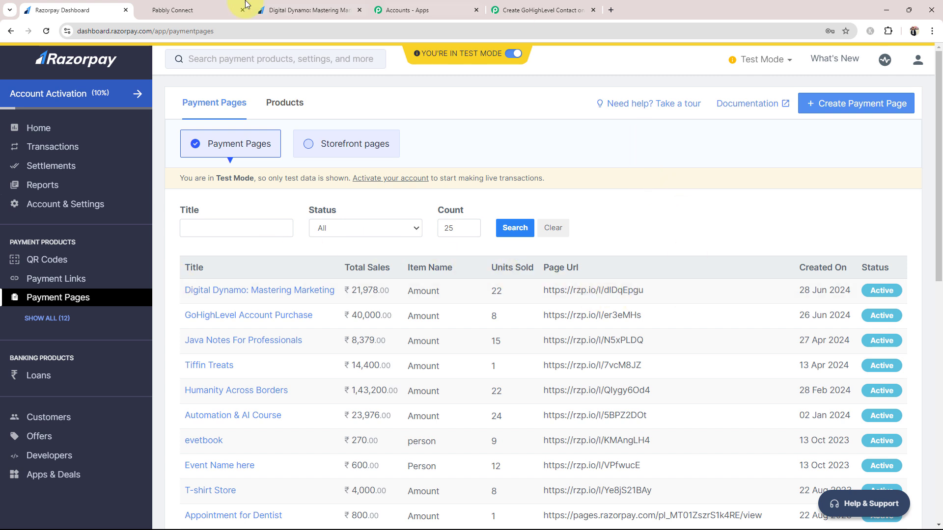
{"action": "left_click", "coordinate": [275, 10]}
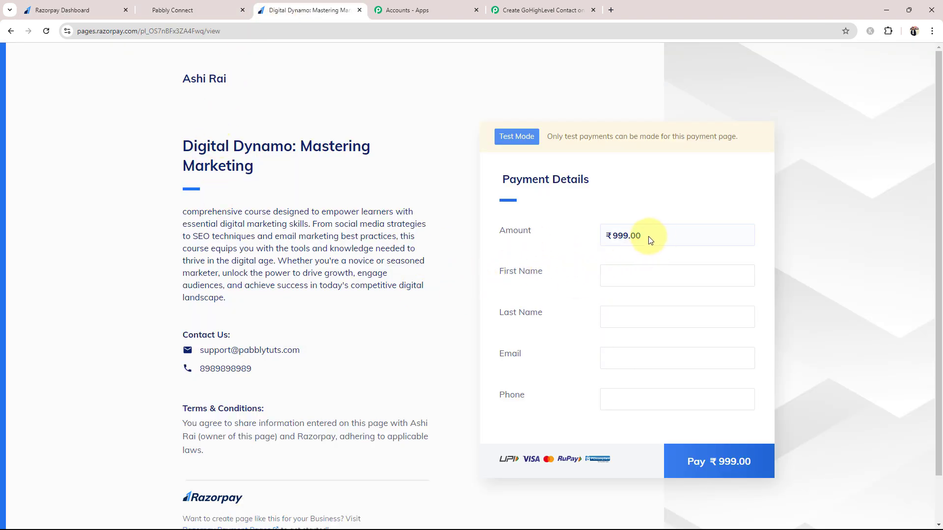
Autofill the buyer's name, email and phone on the payment page, then proceed to pay ₹999.00
{"action": "scroll", "coordinate": [491, 316], "scroll_direction": "down", "scroll_amount": 1}
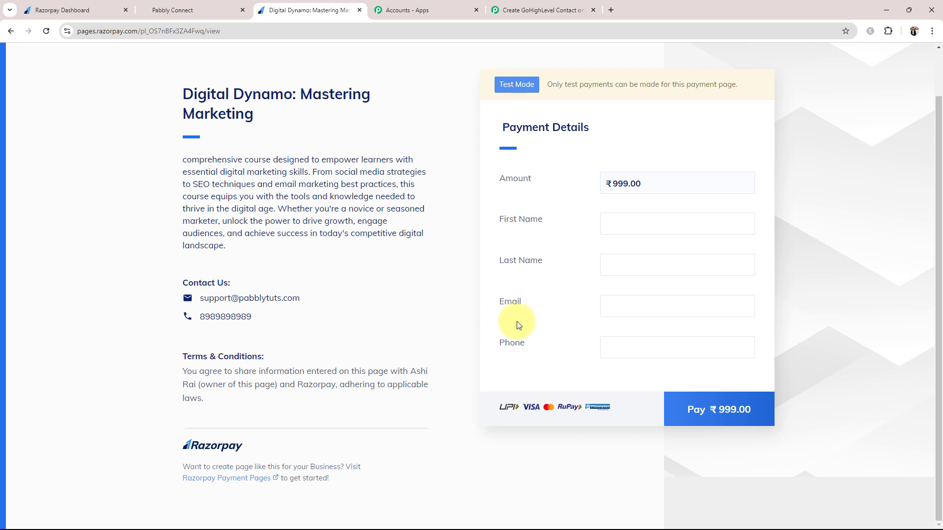
{"action": "left_click", "coordinate": [641, 229]}
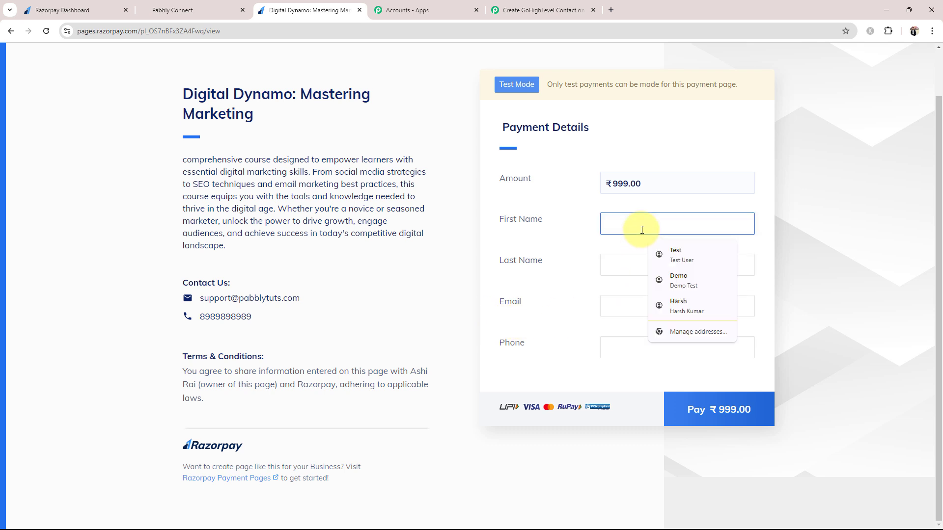
{"action": "left_click", "coordinate": [676, 253]}
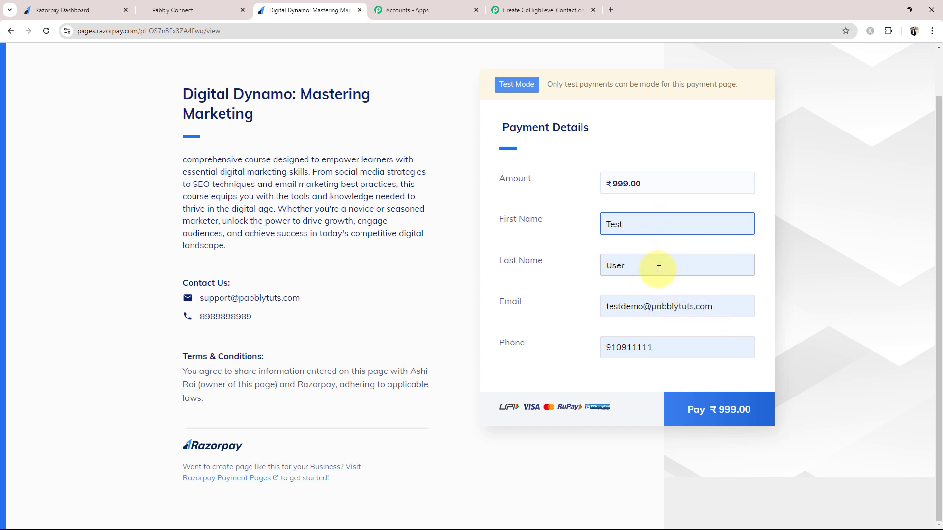
{"action": "left_click", "coordinate": [656, 346]}
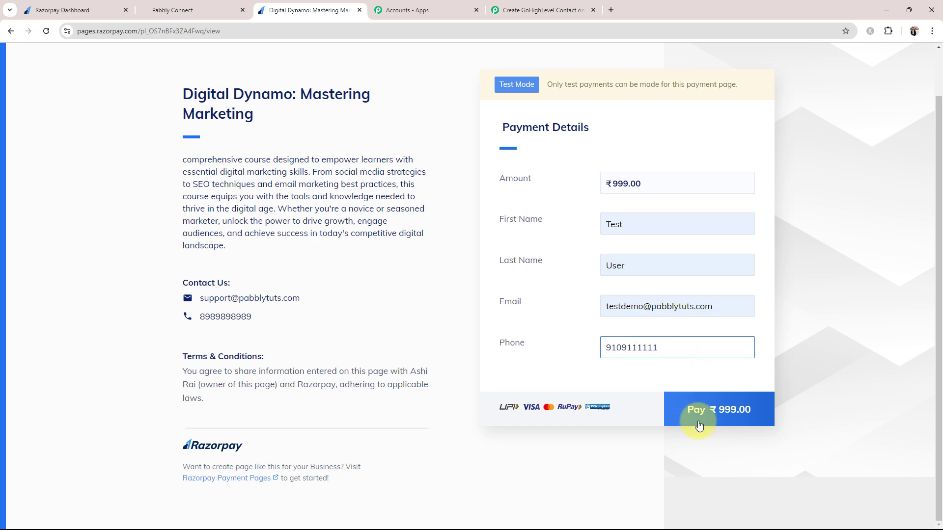
{"action": "left_click", "coordinate": [716, 417]}
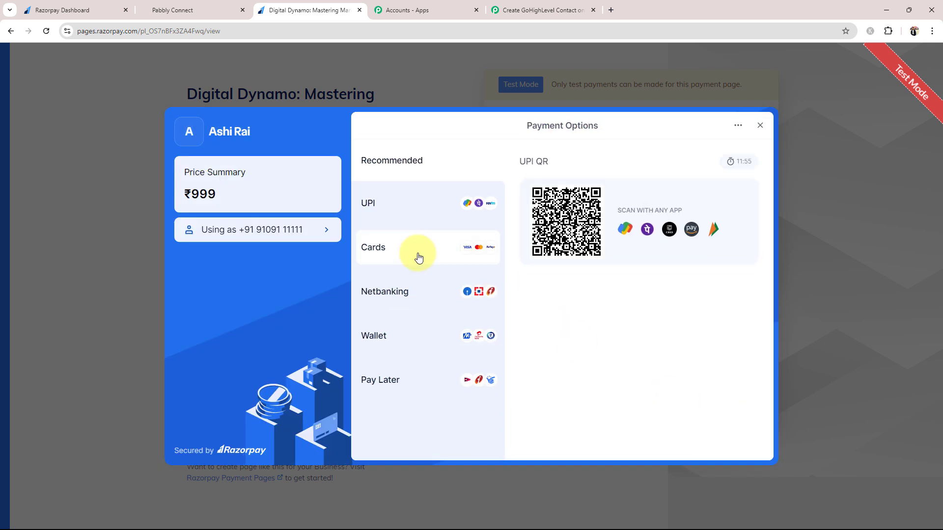
Pay by test card 411111111, expiry 03/32, with a cardholder name, and agree to save the card
{"action": "left_click", "coordinate": [388, 248]}
{"action": "left_click", "coordinate": [566, 199]}
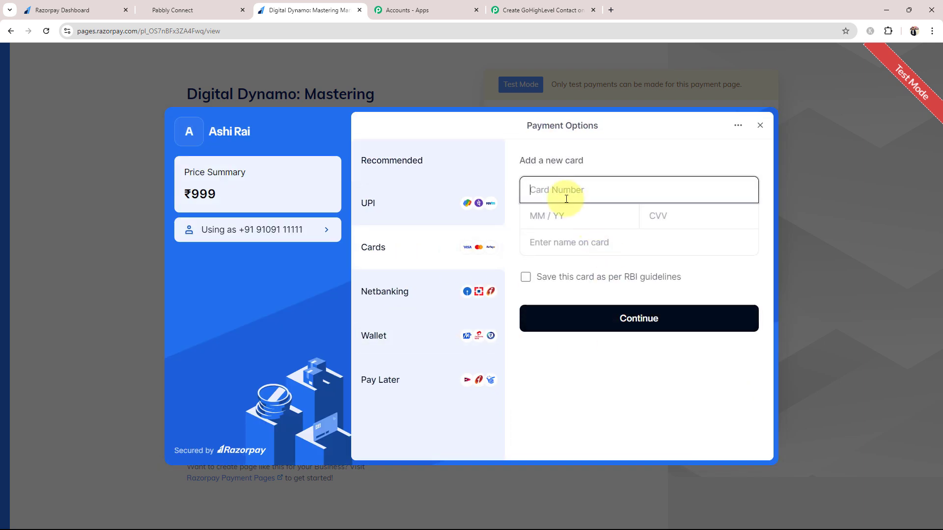
{"action": "type", "text": "411111111 1111 1111"}
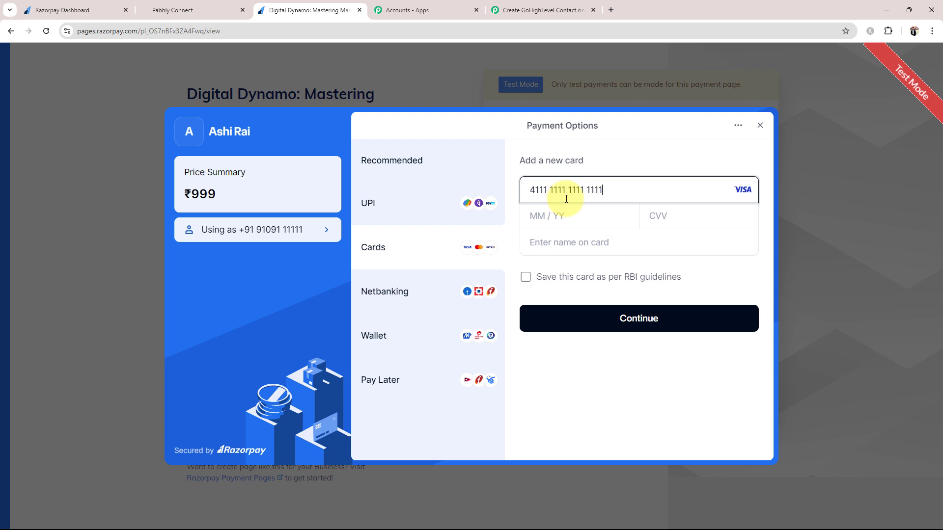
{"action": "left_click", "coordinate": [564, 224]}
{"action": "type", "text": "0"}
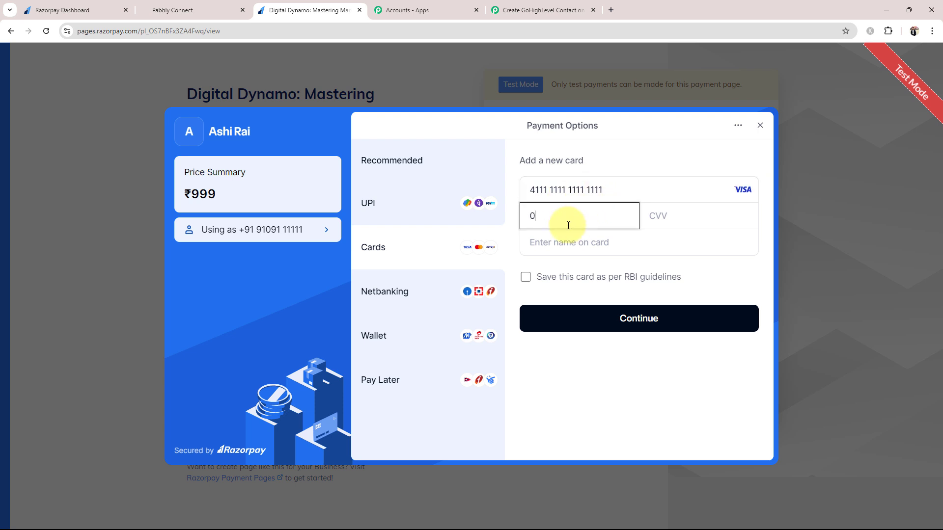
{"action": "type", "text": "3 / 32"}
{"action": "left_click", "coordinate": [673, 218]}
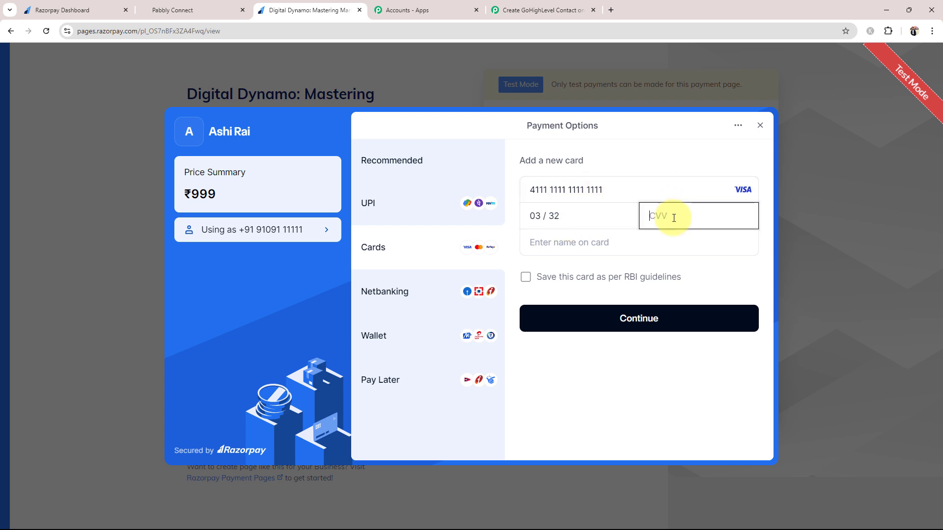
{"action": "left_click", "coordinate": [599, 253]}
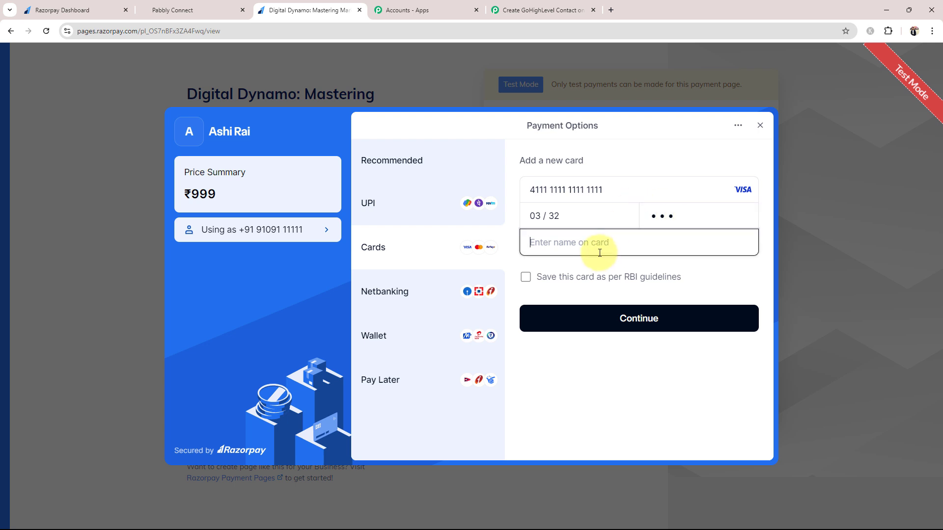
{"action": "type", "text": "Pabbly"}
{"action": "left_click", "coordinate": [617, 326]}
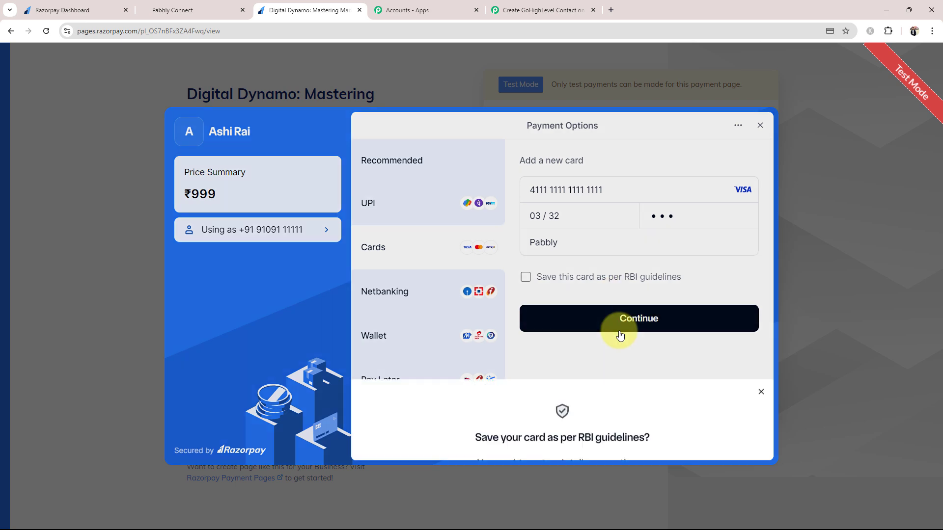
{"action": "left_click", "coordinate": [551, 438]}
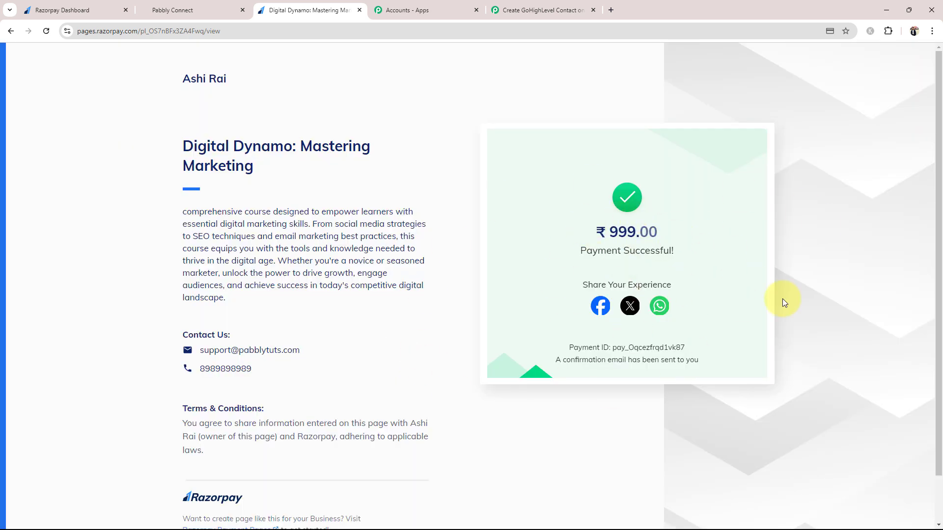
{"action": "left_click_drag", "start_coordinate": [263, 176], "coordinate": [139, 147]}
{"action": "left_click", "coordinate": [155, 262]}
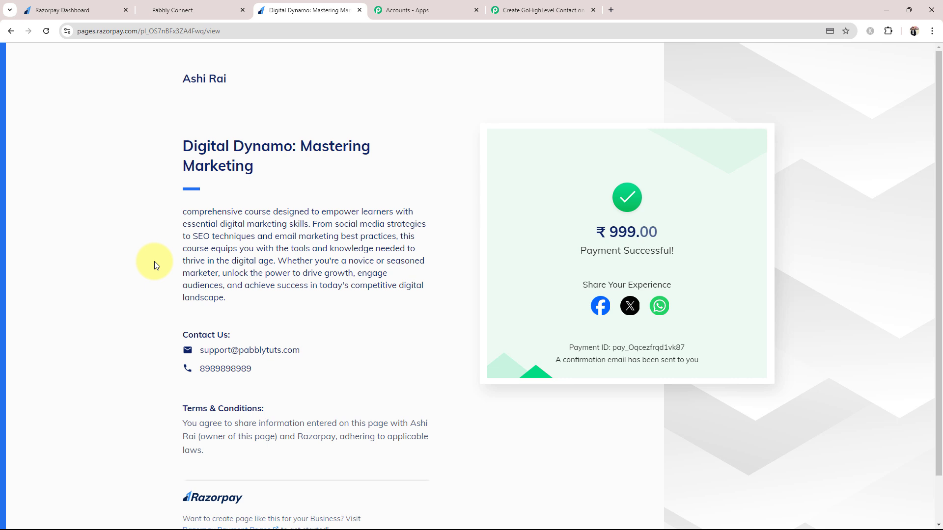
In the Pabbly workflow, review the captured first name, last name, email and phone values
{"action": "left_click", "coordinate": [540, 10]}
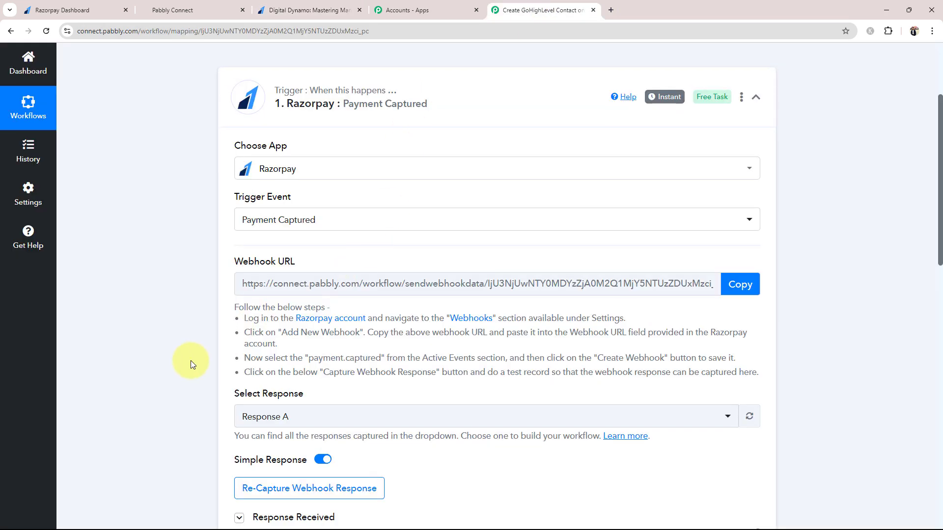
{"action": "scroll", "coordinate": [190, 360], "scroll_direction": "down", "scroll_amount": 8}
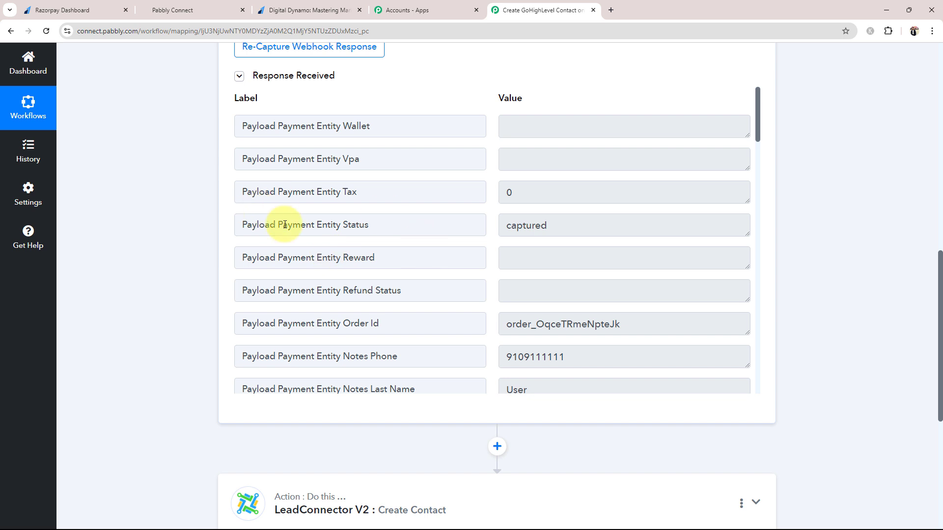
{"action": "left_click_drag", "start_coordinate": [407, 224], "coordinate": [197, 223]}
{"action": "left_click_drag", "start_coordinate": [558, 226], "coordinate": [366, 212]}
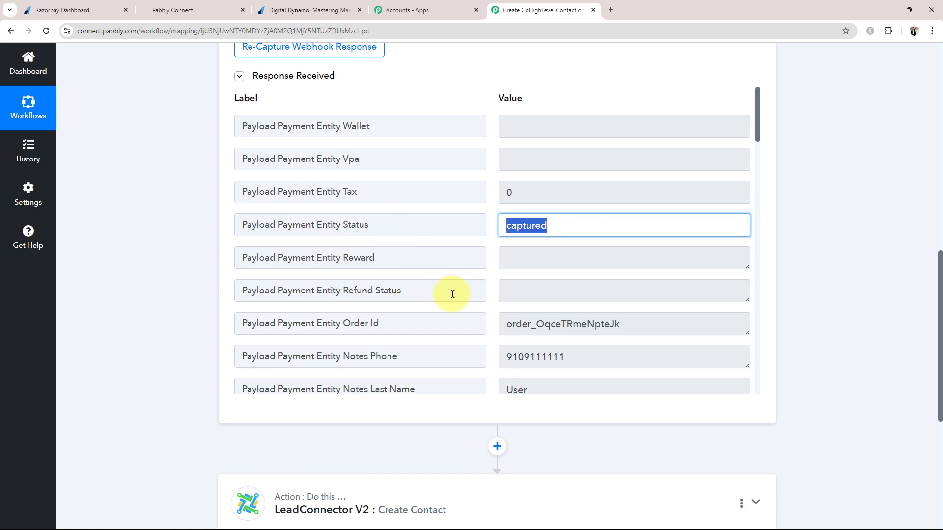
{"action": "scroll", "coordinate": [468, 297], "scroll_direction": "down", "scroll_amount": 3}
{"action": "scroll", "coordinate": [468, 297], "scroll_direction": "down", "scroll_amount": 1}
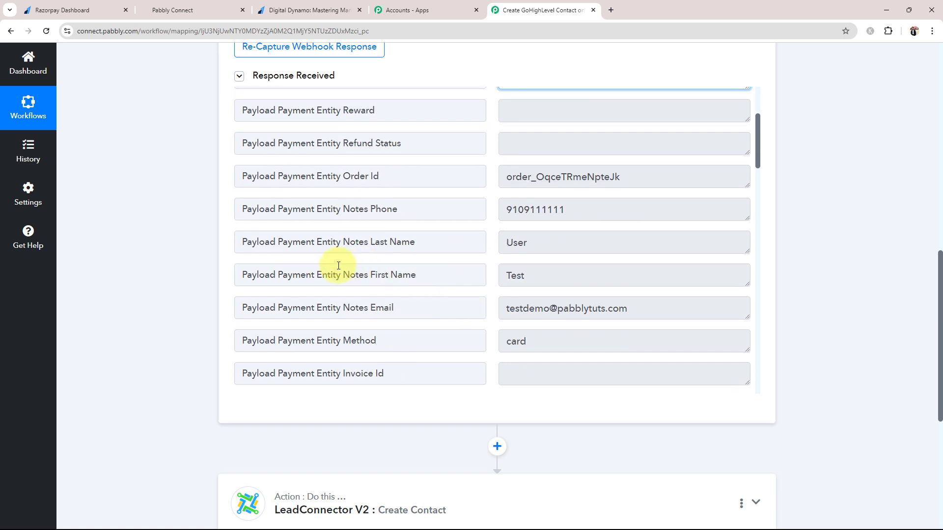
{"action": "left_click_drag", "start_coordinate": [548, 275], "coordinate": [349, 273]}
{"action": "left_click_drag", "start_coordinate": [584, 243], "coordinate": [372, 242]}
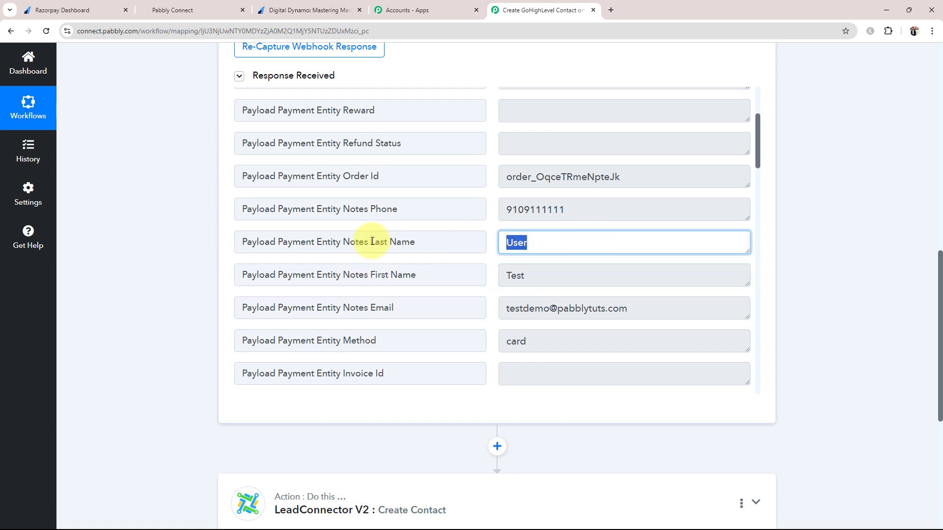
{"action": "left_click_drag", "start_coordinate": [692, 312], "coordinate": [392, 309]}
{"action": "left_click_drag", "start_coordinate": [572, 210], "coordinate": [414, 219]}
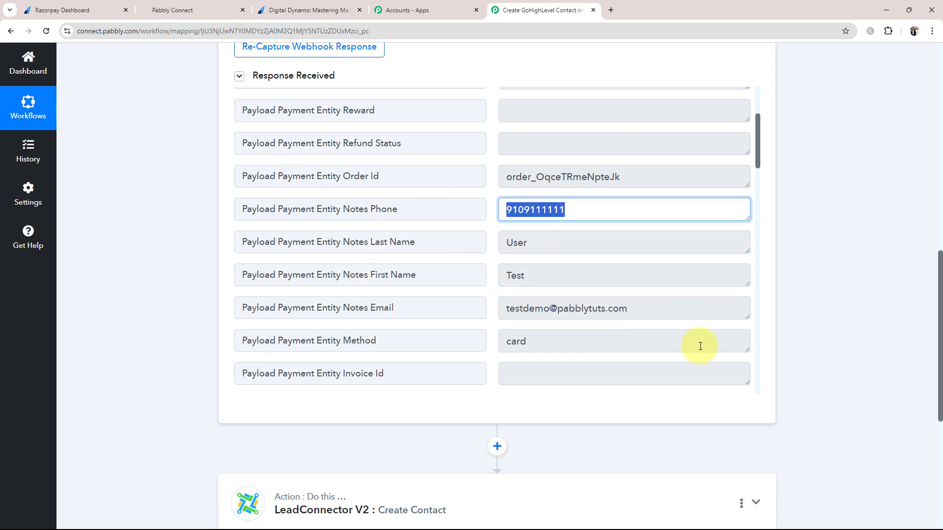
{"action": "left_click", "coordinate": [452, 282]}
Check the captured amount 99900 against the ₹999 shown on the payment success page
{"action": "scroll", "coordinate": [610, 316], "scroll_direction": "down", "scroll_amount": 4}
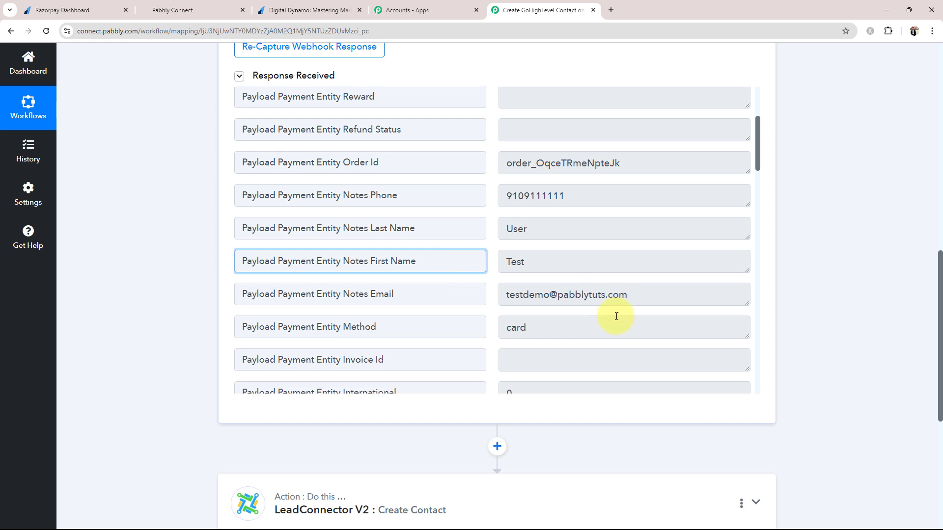
{"action": "scroll", "coordinate": [608, 293], "scroll_direction": "down", "scroll_amount": 8}
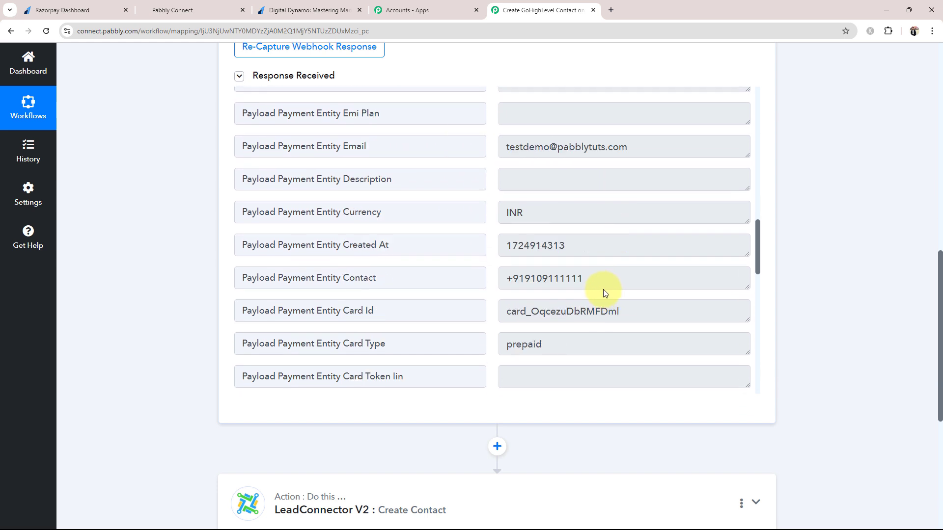
{"action": "scroll", "coordinate": [603, 290], "scroll_direction": "down", "scroll_amount": 5}
{"action": "scroll", "coordinate": [608, 293], "scroll_direction": "down", "scroll_amount": 7}
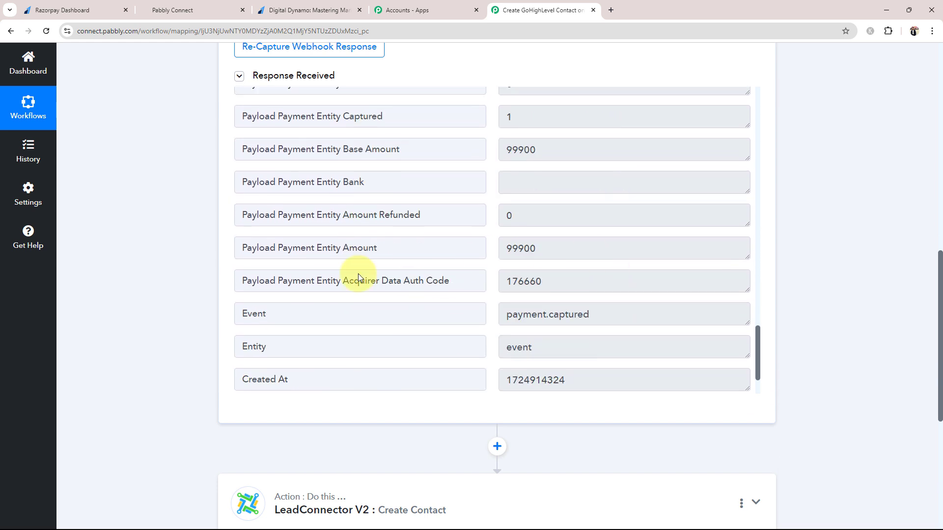
{"action": "scroll", "coordinate": [162, 319], "scroll_direction": "up", "scroll_amount": 2}
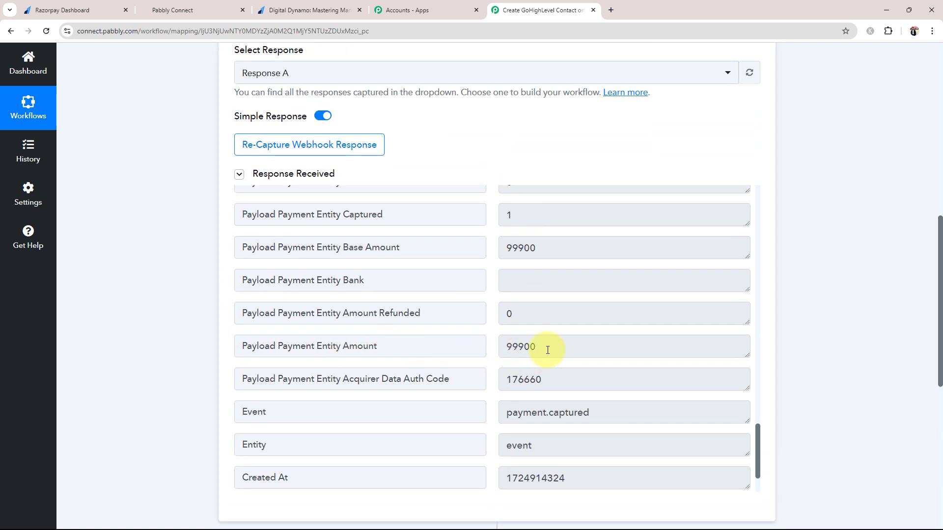
{"action": "left_click_drag", "start_coordinate": [547, 350], "coordinate": [523, 362]}
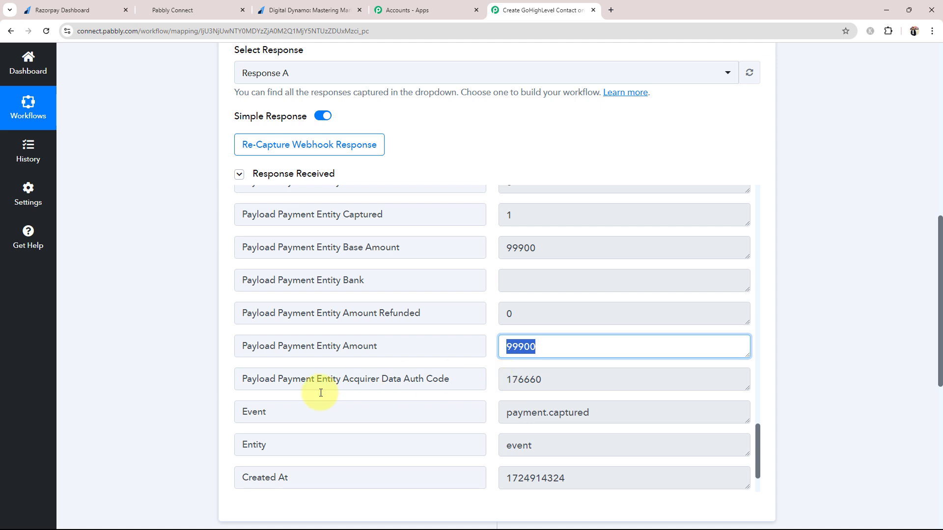
{"action": "left_click", "coordinate": [164, 397]}
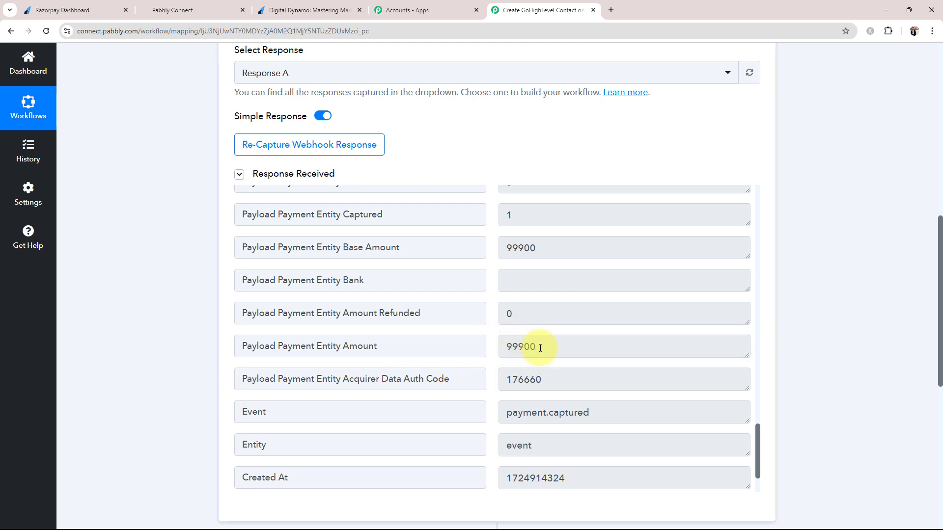
{"action": "left_click", "coordinate": [184, 10]}
{"action": "left_click", "coordinate": [290, 9]}
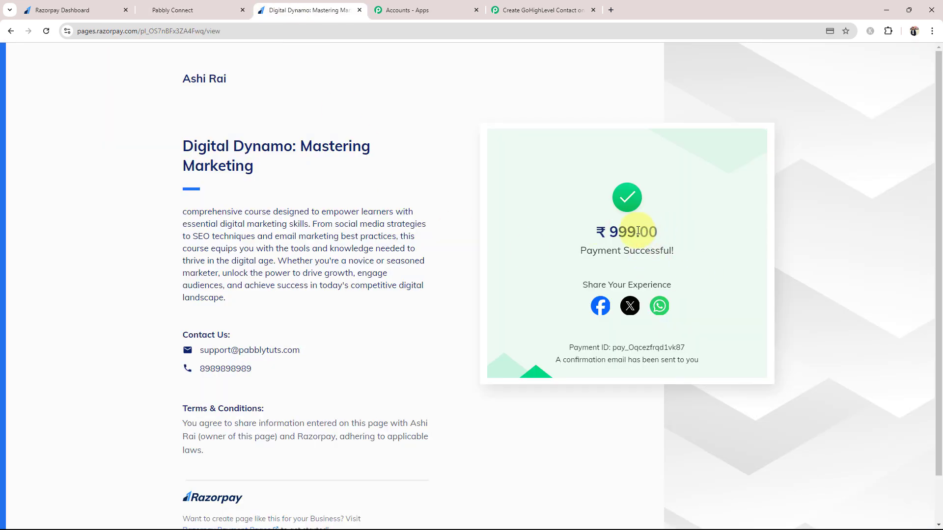
{"action": "left_click", "coordinate": [526, 10]}
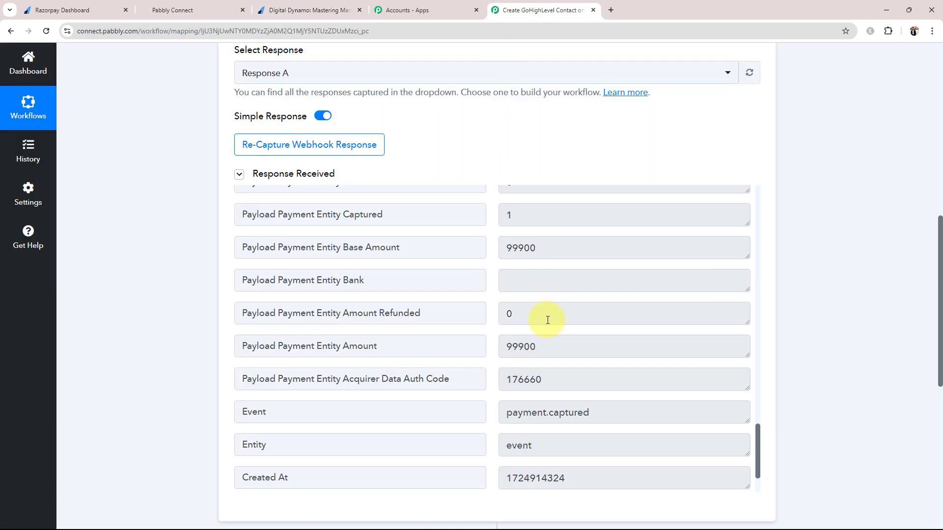
{"action": "left_click_drag", "start_coordinate": [524, 349], "coordinate": [547, 347]}
{"action": "left_click", "coordinate": [126, 353]}
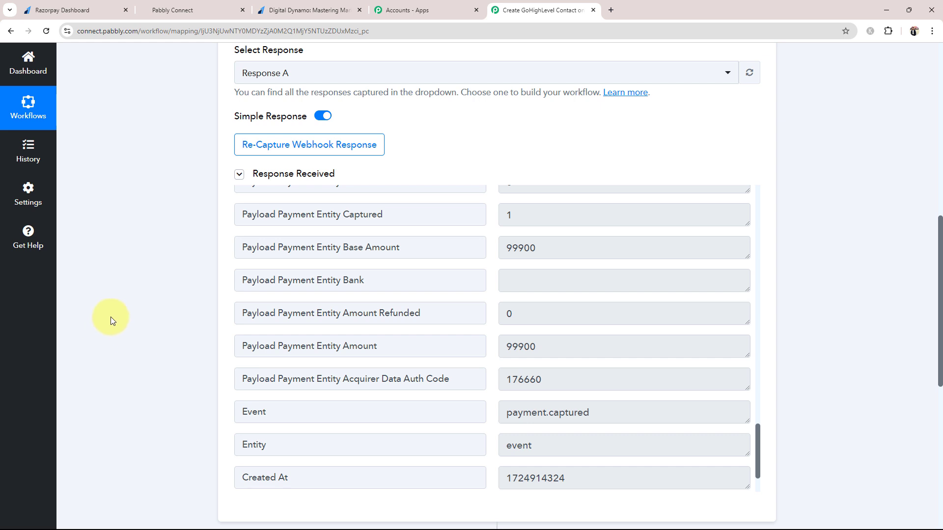
{"action": "scroll", "coordinate": [110, 316], "scroll_direction": "down", "scroll_amount": 5}
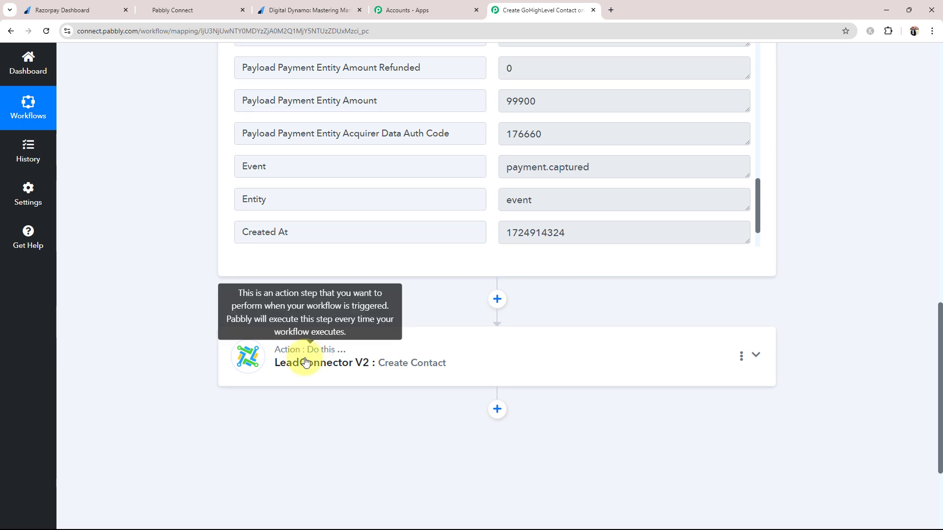
{"action": "scroll", "coordinate": [195, 357], "scroll_direction": "up", "scroll_amount": 5}
{"action": "scroll", "coordinate": [195, 357], "scroll_direction": "up", "scroll_amount": 10}
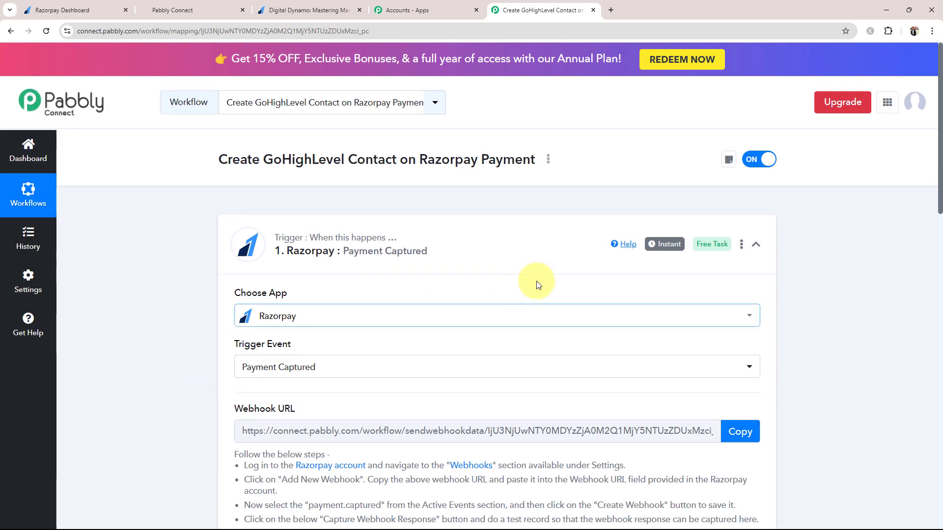
Collapse the Razorpay trigger step and switch to the Razorpay Payment Pages list
{"action": "left_click", "coordinate": [511, 261]}
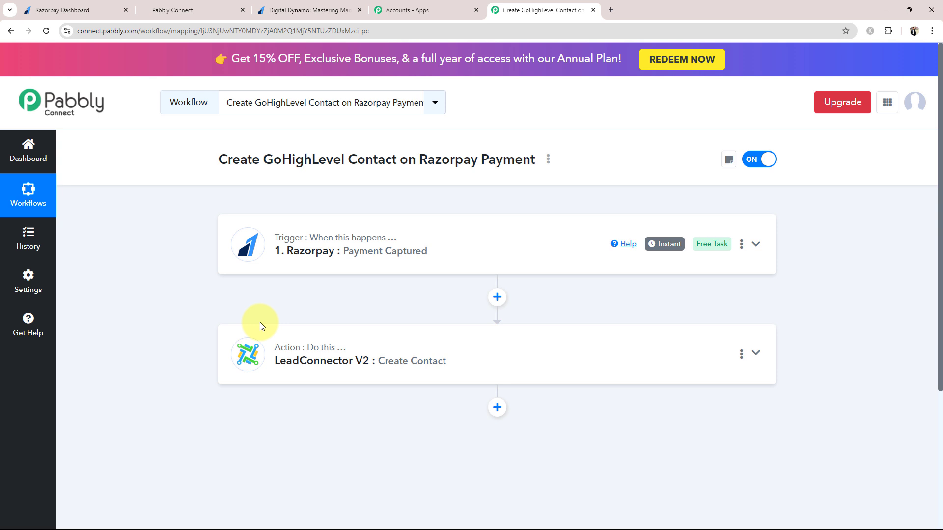
{"action": "left_click", "coordinate": [98, 10]}
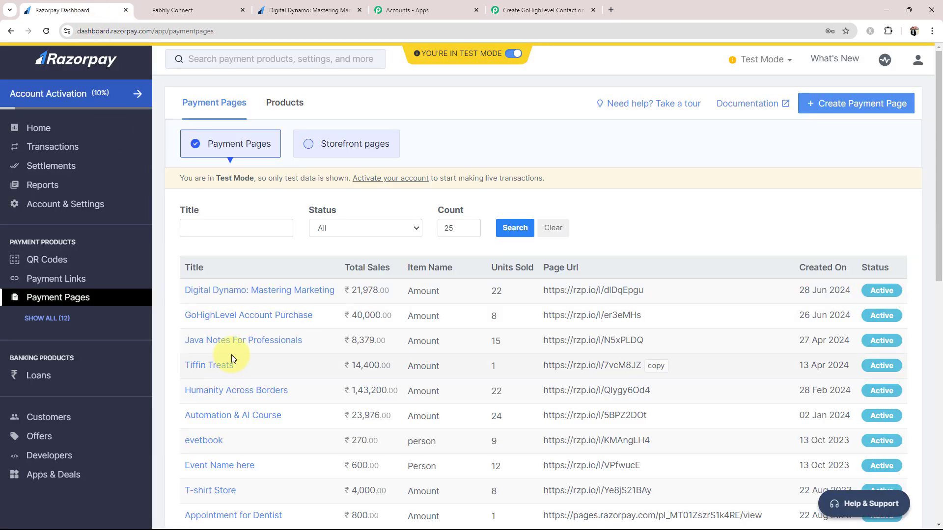
Browse the Payment Pages list, open Digital Dynamo: Mastering Marketing, then return to the Pabbly workflow
{"action": "scroll", "coordinate": [231, 355], "scroll_direction": "down", "scroll_amount": 4}
{"action": "scroll", "coordinate": [314, 364], "scroll_direction": "up", "scroll_amount": 5}
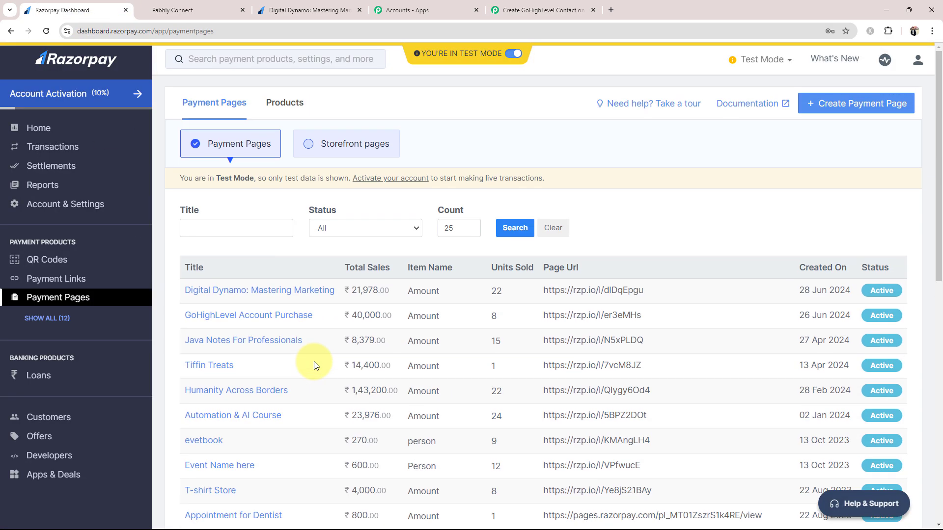
{"action": "scroll", "coordinate": [314, 365], "scroll_direction": "down", "scroll_amount": 10}
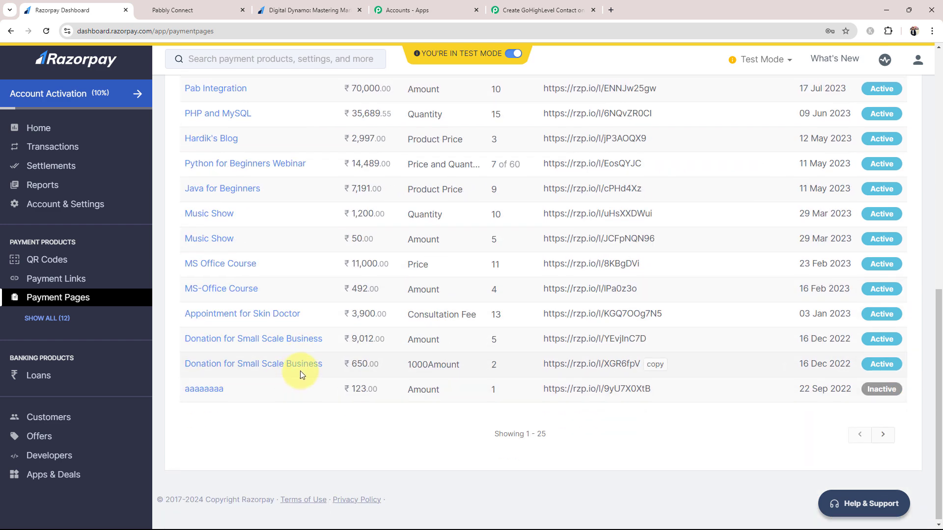
{"action": "scroll", "coordinate": [300, 370], "scroll_direction": "up", "scroll_amount": 6}
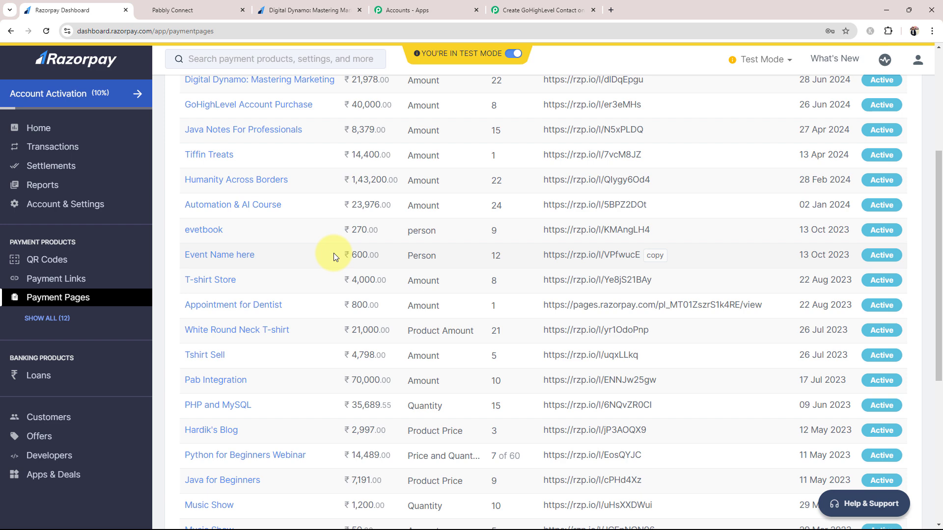
{"action": "scroll", "coordinate": [333, 254], "scroll_direction": "up", "scroll_amount": 5}
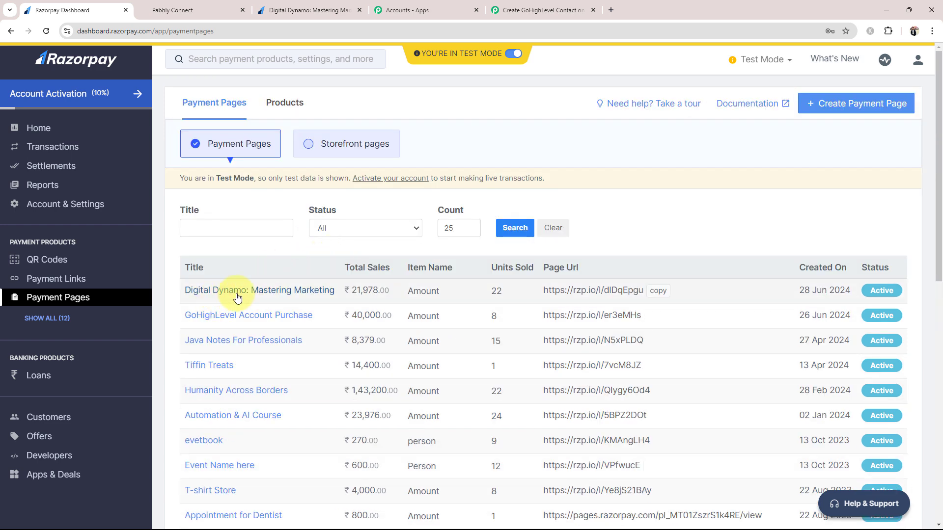
{"action": "left_click", "coordinate": [303, 295]}
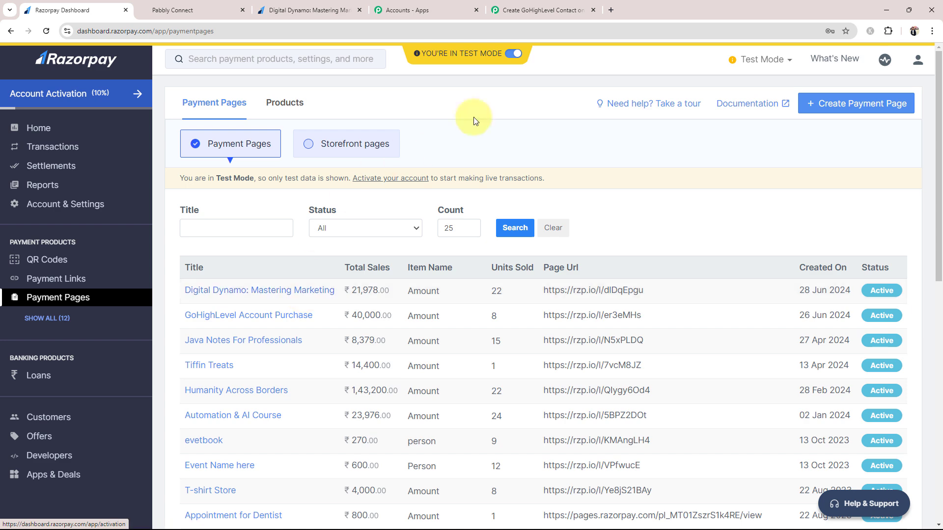
{"action": "left_click", "coordinate": [493, 12]}
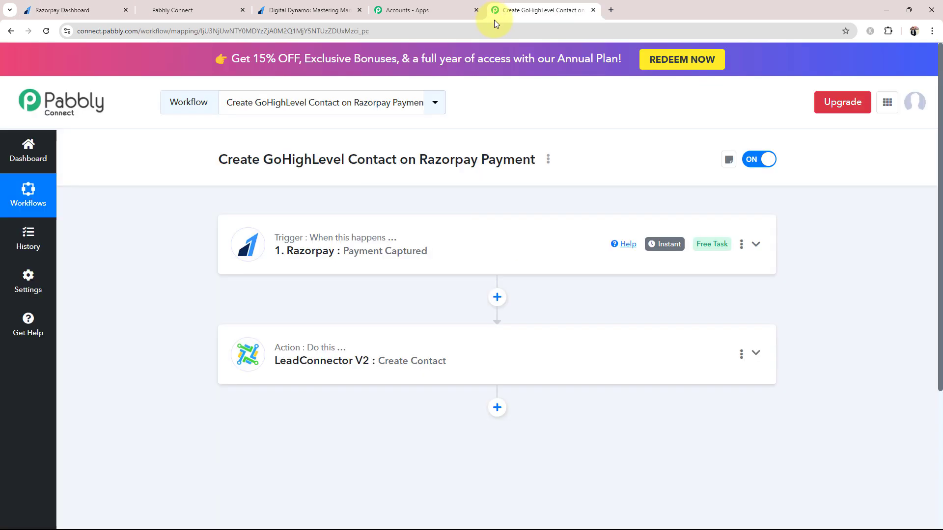
Insert a Filter (Pabbly) step between trigger and action, set to Filter Values, and connect it
{"action": "left_click", "coordinate": [497, 297]}
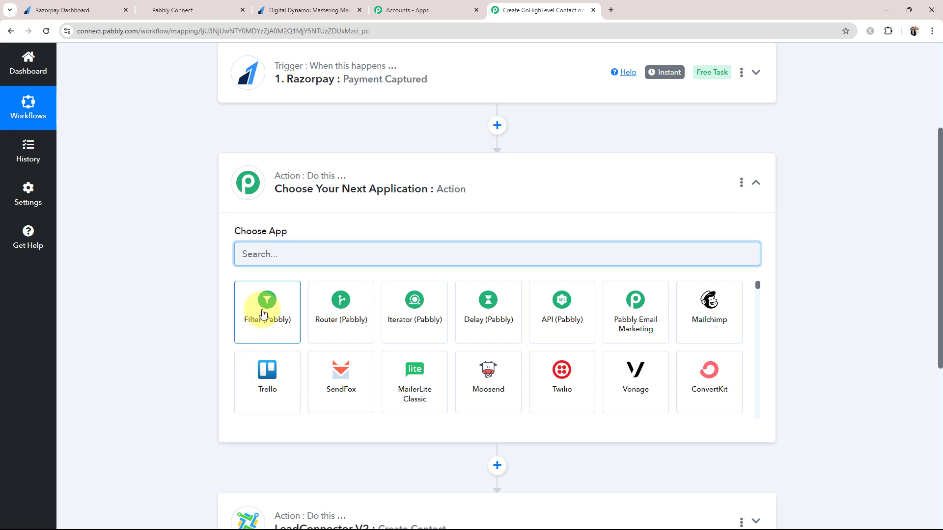
{"action": "left_click", "coordinate": [264, 313]}
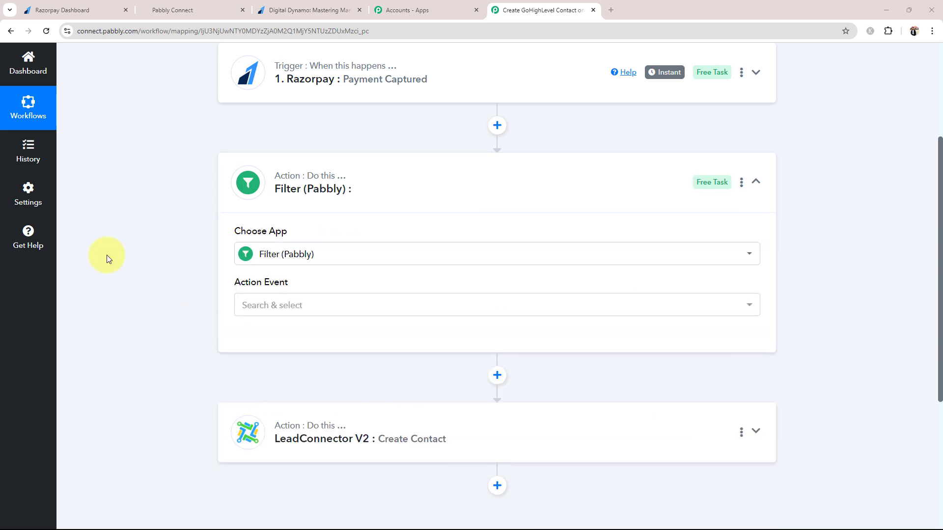
{"action": "left_click", "coordinate": [54, 10]}
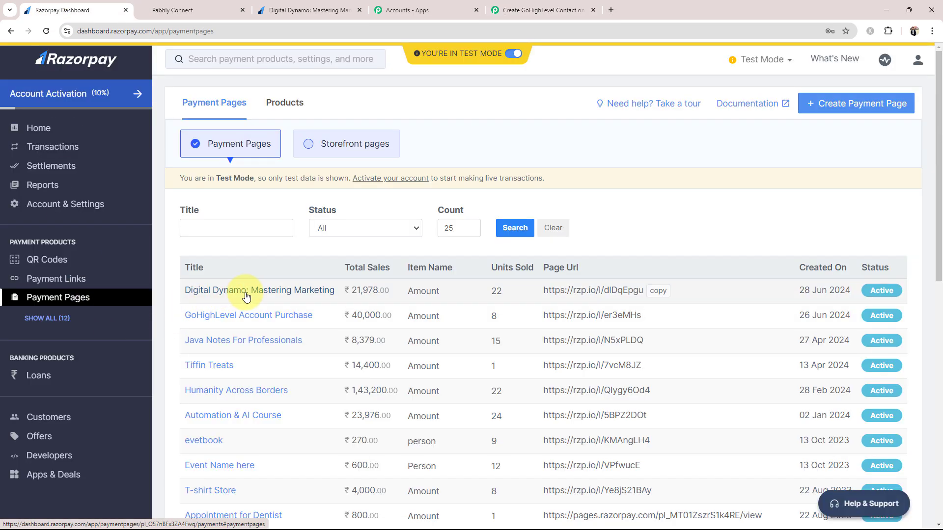
{"action": "left_click", "coordinate": [559, 9]}
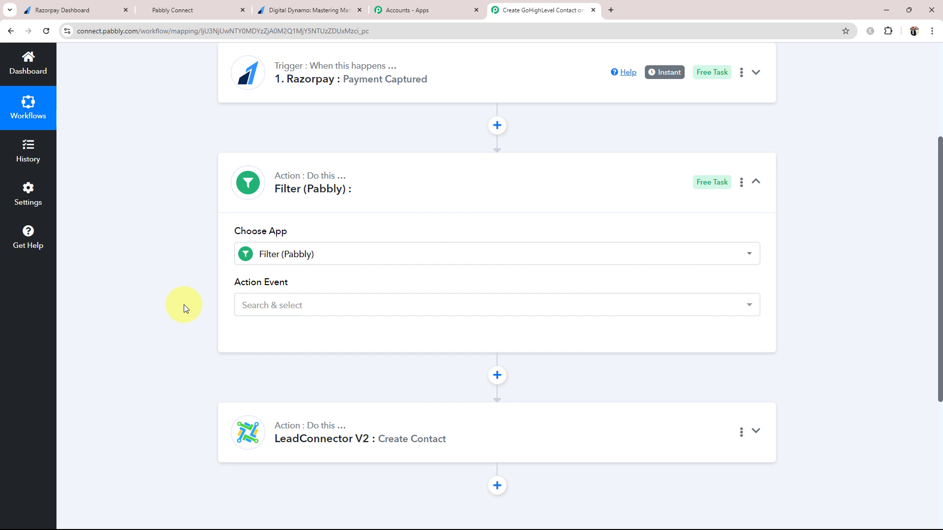
{"action": "left_click", "coordinate": [265, 305]}
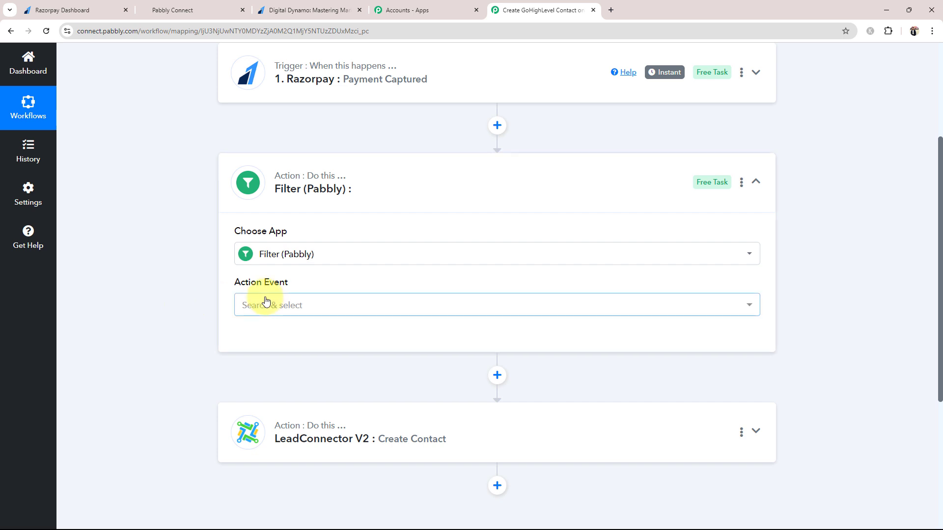
{"action": "left_click", "coordinate": [267, 368]}
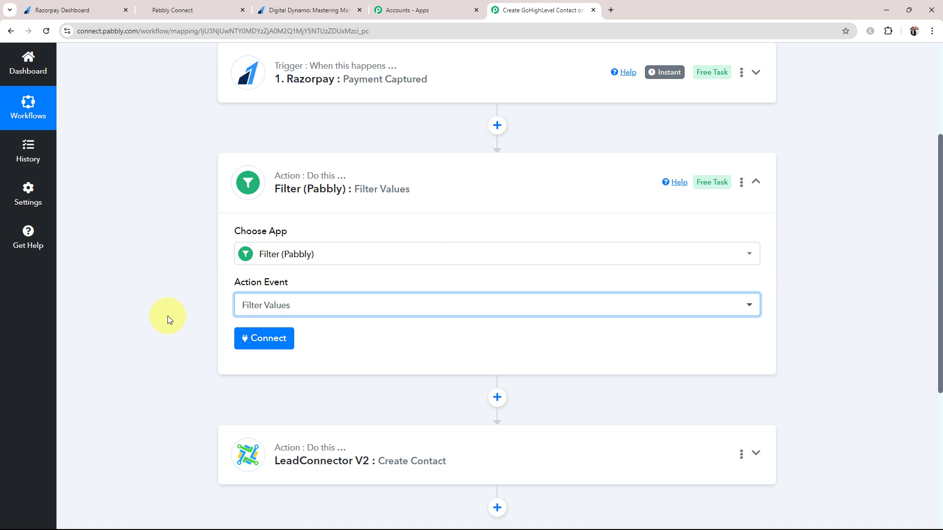
{"action": "left_click", "coordinate": [258, 339]}
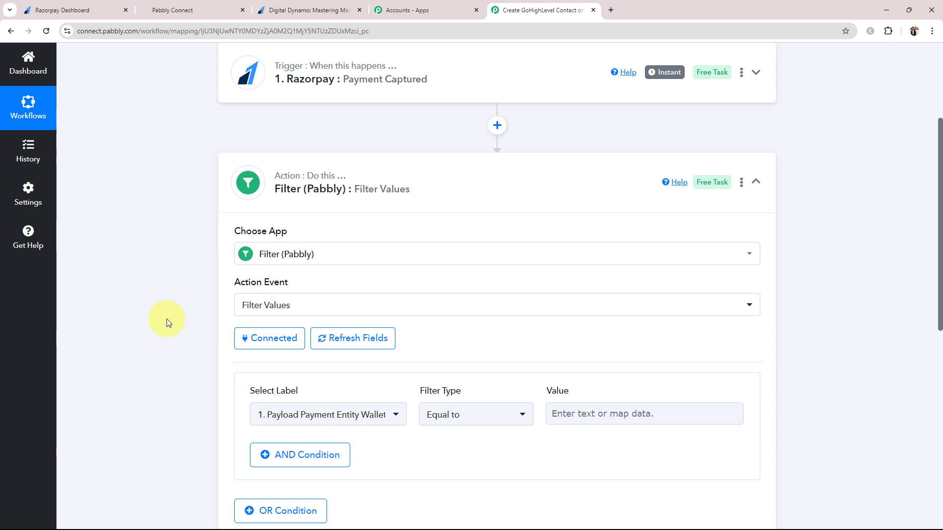
{"action": "key", "text": "ctrl+1"}
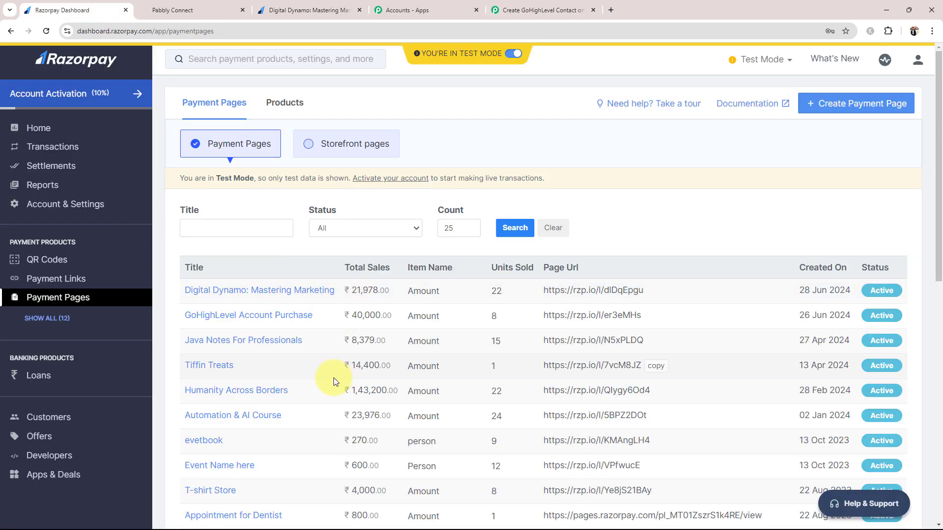
{"action": "scroll", "coordinate": [334, 378], "scroll_direction": "down", "scroll_amount": 3}
{"action": "scroll", "coordinate": [302, 413], "scroll_direction": "up", "scroll_amount": 3}
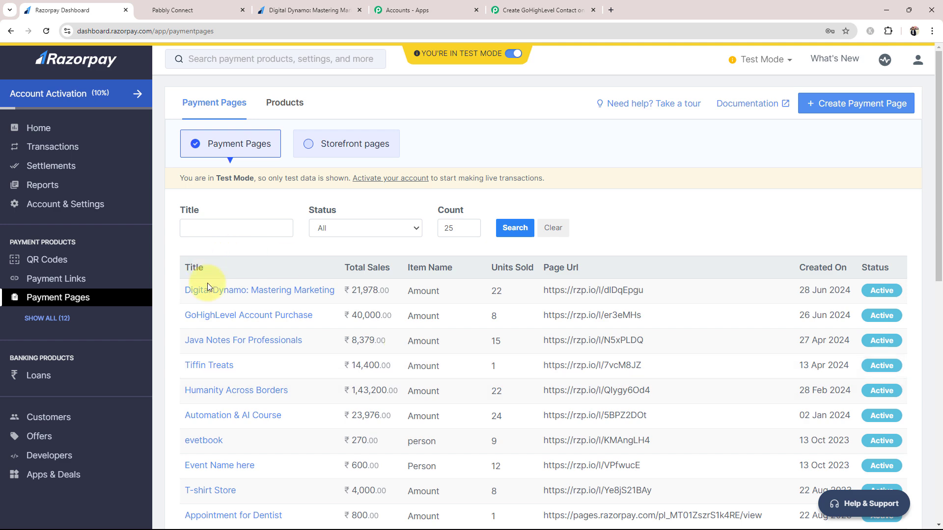
{"action": "key", "text": "ctrl+5"}
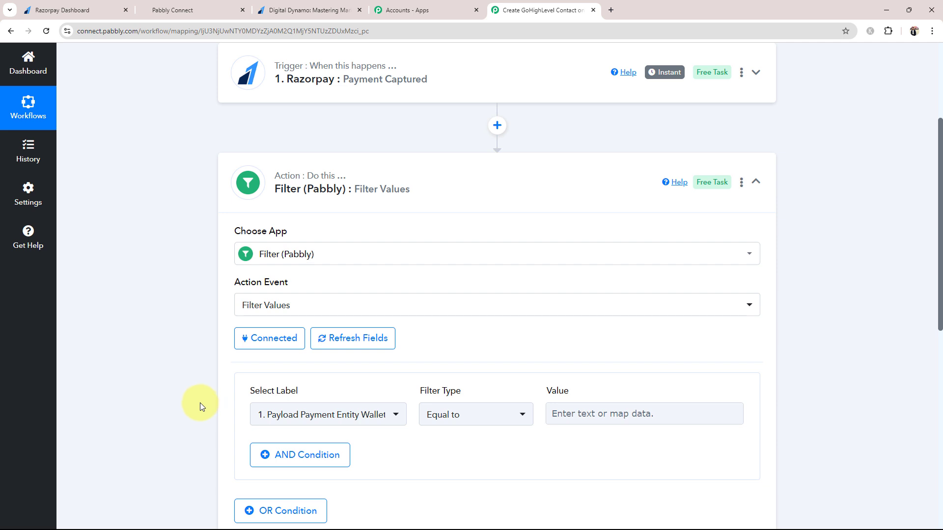
{"action": "scroll", "coordinate": [199, 406], "scroll_direction": "down", "scroll_amount": 1}
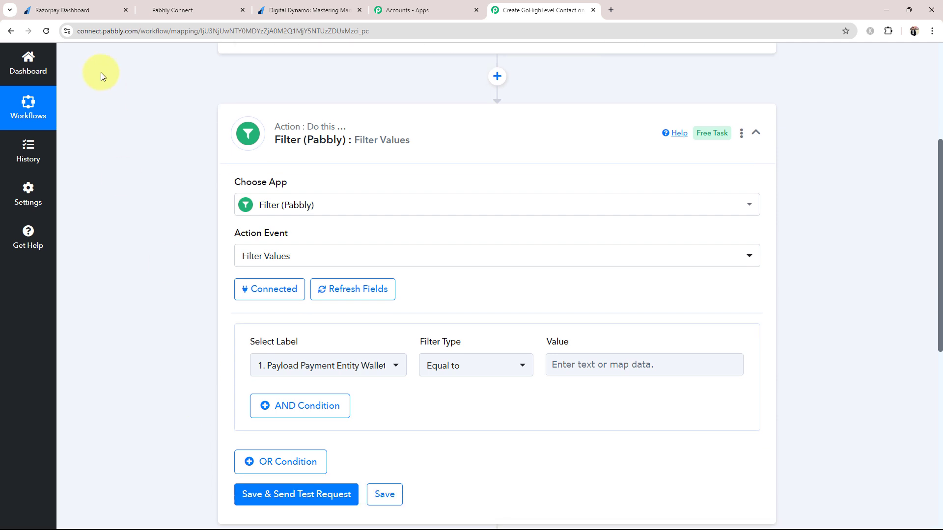
{"action": "left_click", "coordinate": [57, 6]}
{"action": "scroll", "coordinate": [340, 315], "scroll_direction": "down", "scroll_amount": 6}
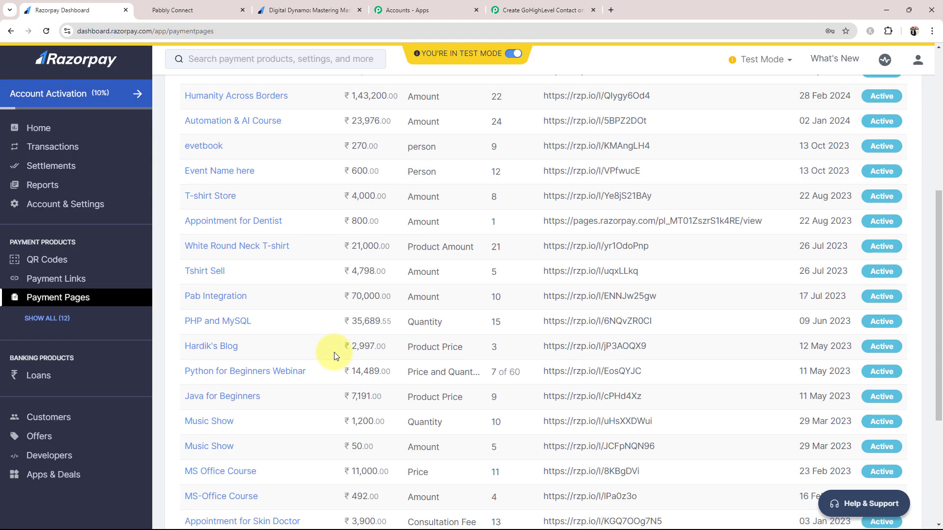
{"action": "scroll", "coordinate": [273, 417], "scroll_direction": "up", "scroll_amount": 6}
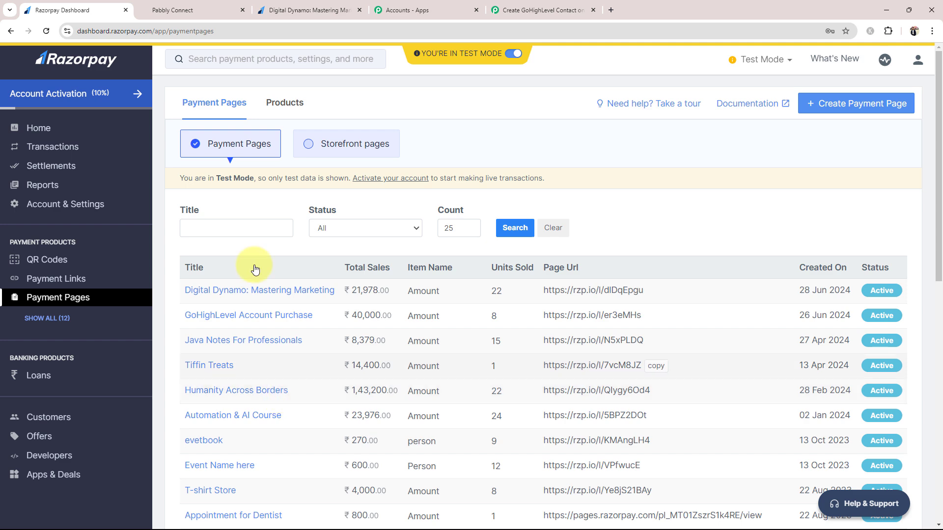
{"action": "left_click", "coordinate": [515, 9]}
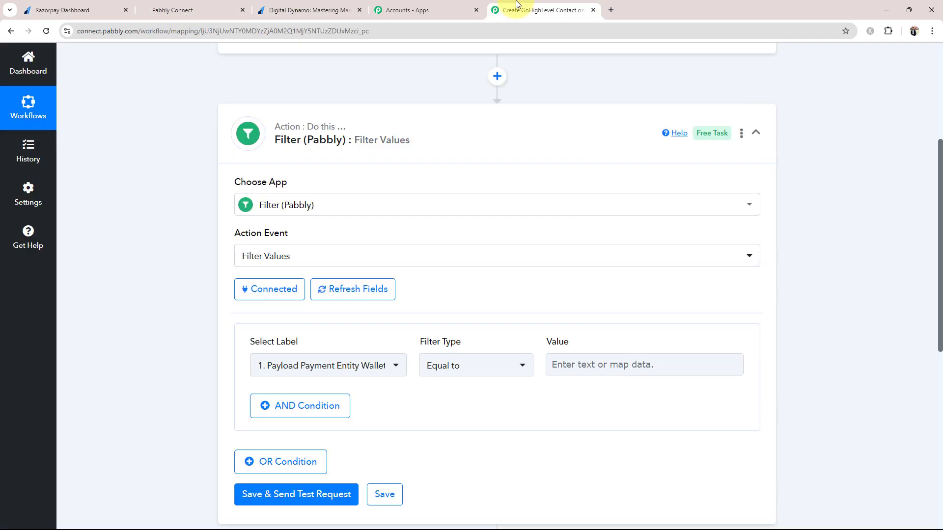
Set the filter condition label to Razorpay Payment Captured's Payload Payment Entity Amount
{"action": "left_click", "coordinate": [280, 370]}
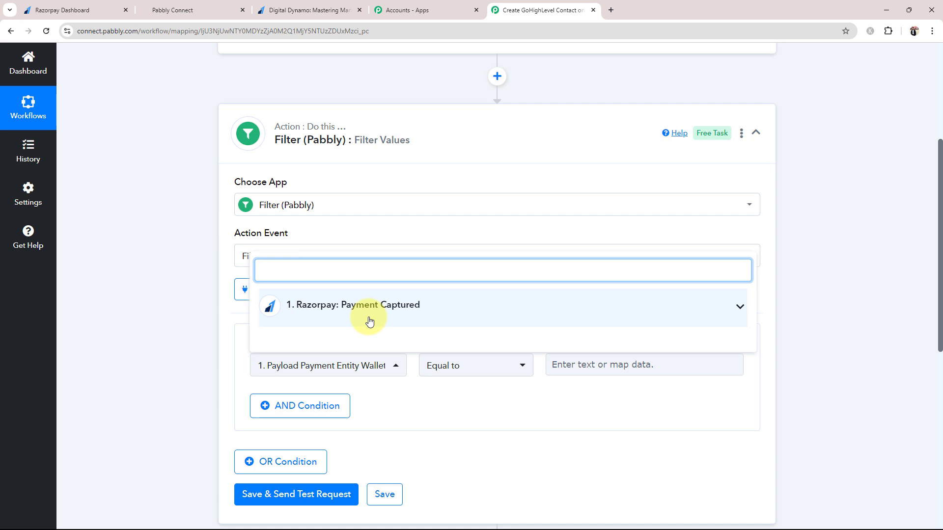
{"action": "left_click", "coordinate": [736, 310]}
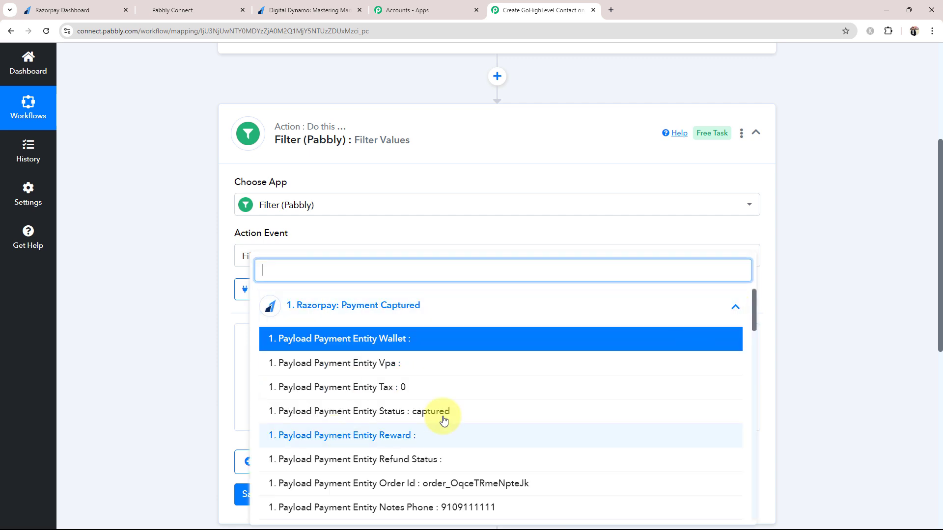
{"action": "scroll", "coordinate": [444, 420], "scroll_direction": "down", "scroll_amount": 7}
{"action": "scroll", "coordinate": [430, 457], "scroll_direction": "up", "scroll_amount": 1}
{"action": "scroll", "coordinate": [430, 456], "scroll_direction": "up", "scroll_amount": 6}
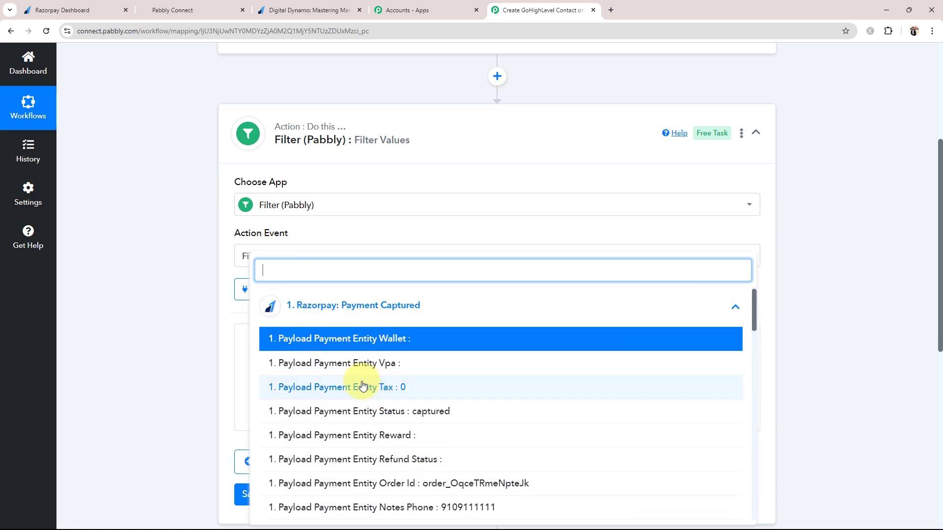
{"action": "scroll", "coordinate": [381, 412], "scroll_direction": "down", "scroll_amount": 6}
{"action": "scroll", "coordinate": [385, 415], "scroll_direction": "down", "scroll_amount": 10}
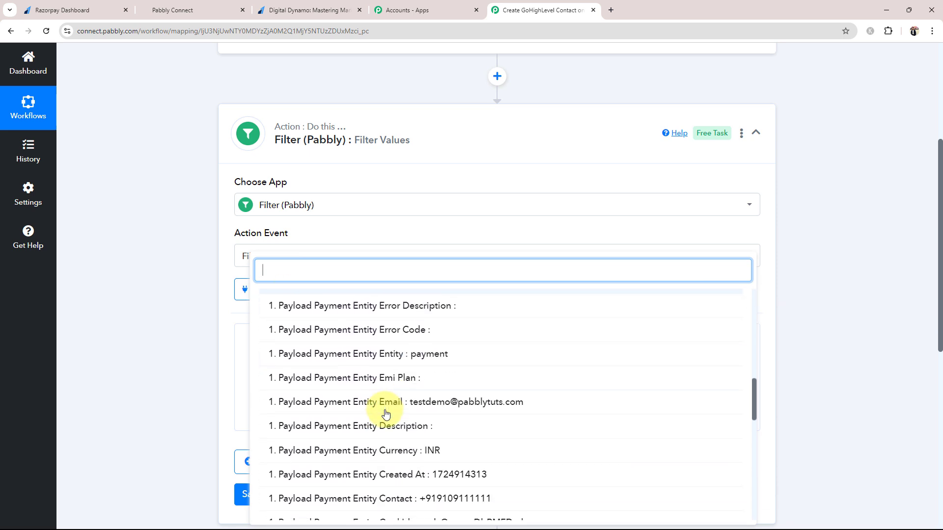
{"action": "scroll", "coordinate": [386, 421], "scroll_direction": "down", "scroll_amount": 6}
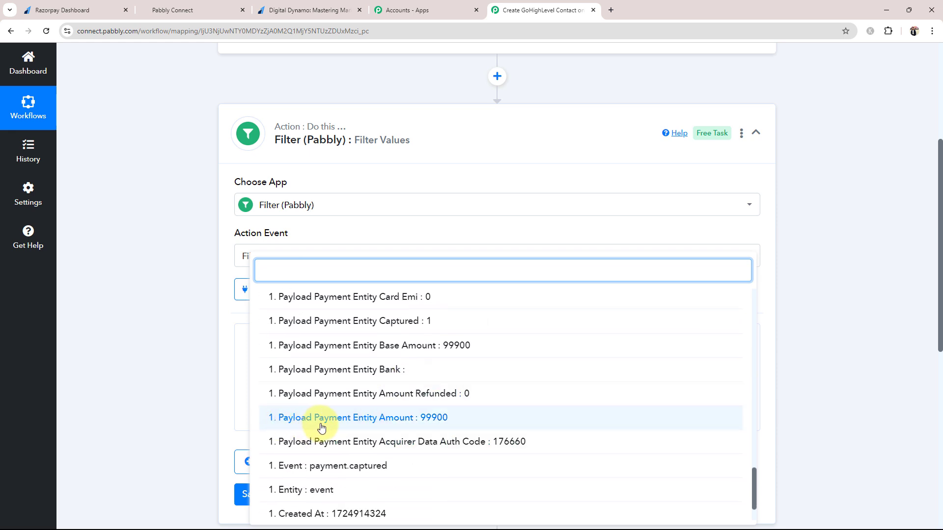
{"action": "left_click", "coordinate": [401, 421]}
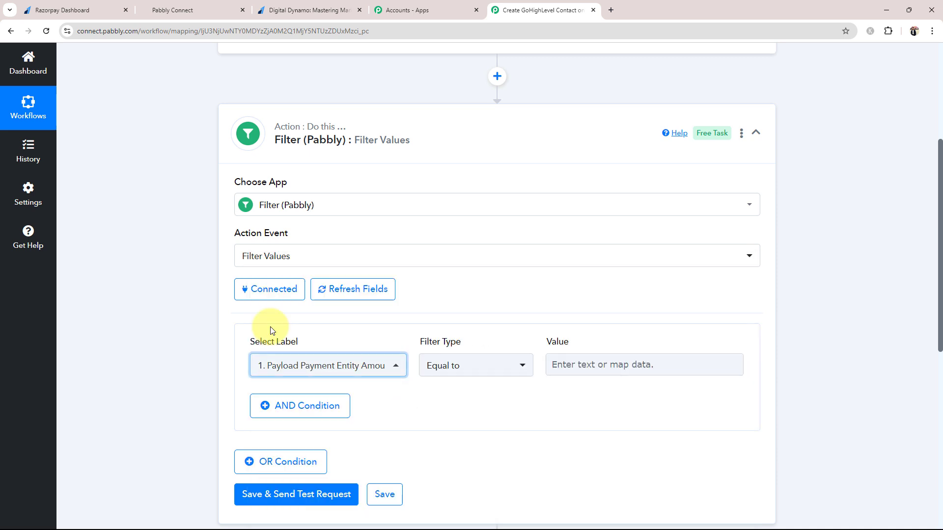
Enter the payment amount 99900 as the filter condition's Equal to value
{"action": "left_click", "coordinate": [338, 374]}
{"action": "left_click", "coordinate": [591, 364]}
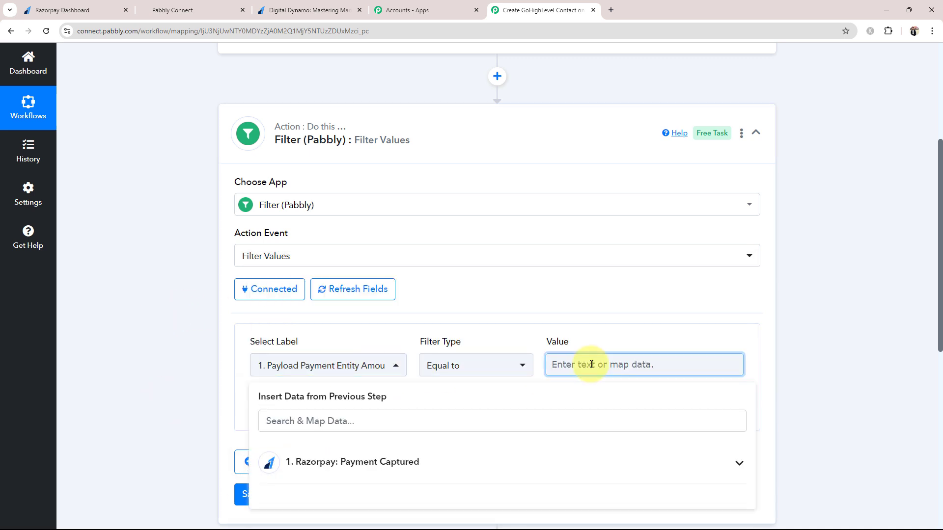
{"action": "type", "text": "99900"}
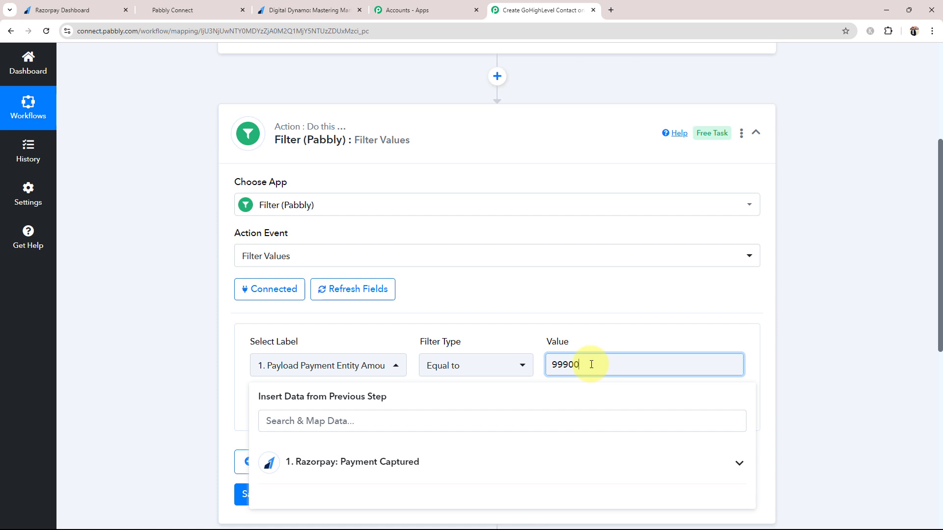
{"action": "left_click", "coordinate": [227, 410]}
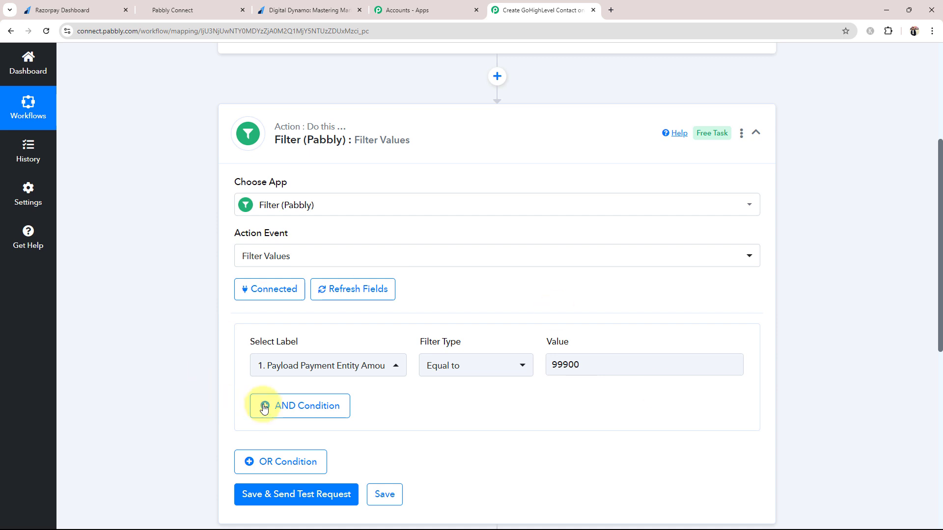
{"action": "scroll", "coordinate": [213, 381], "scroll_direction": "down", "scroll_amount": 2}
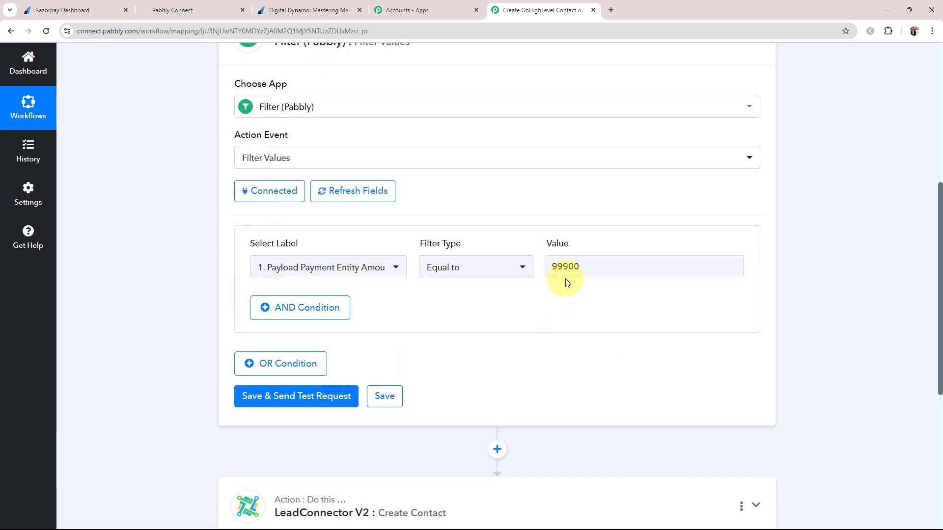
Save the filter and send a test request, reviewing the response
{"action": "left_click", "coordinate": [268, 393]}
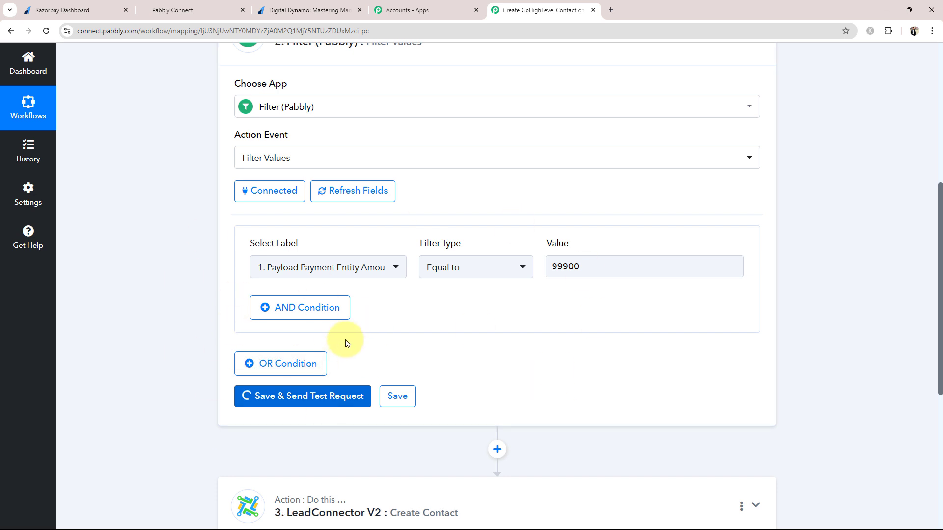
{"action": "scroll", "coordinate": [155, 343], "scroll_direction": "down", "scroll_amount": 1}
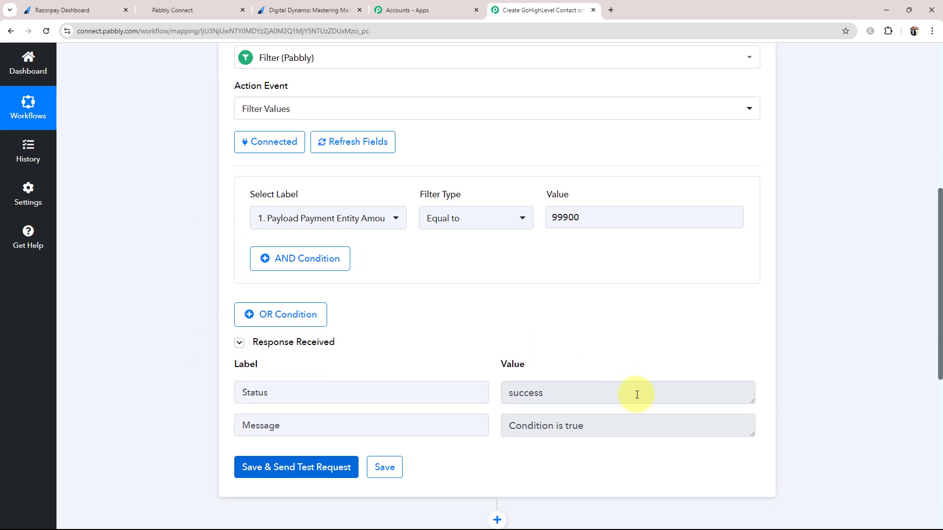
{"action": "left_click_drag", "start_coordinate": [595, 425], "coordinate": [483, 419]}
{"action": "left_click", "coordinate": [492, 300]}
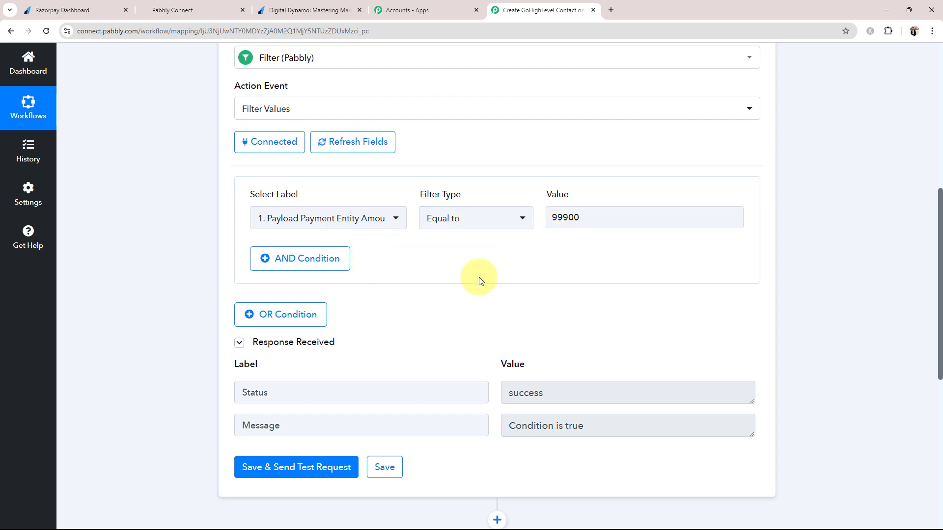
Correct the filter value to 99900 and retest until the condition comes out true
{"action": "left_click", "coordinate": [618, 222]}
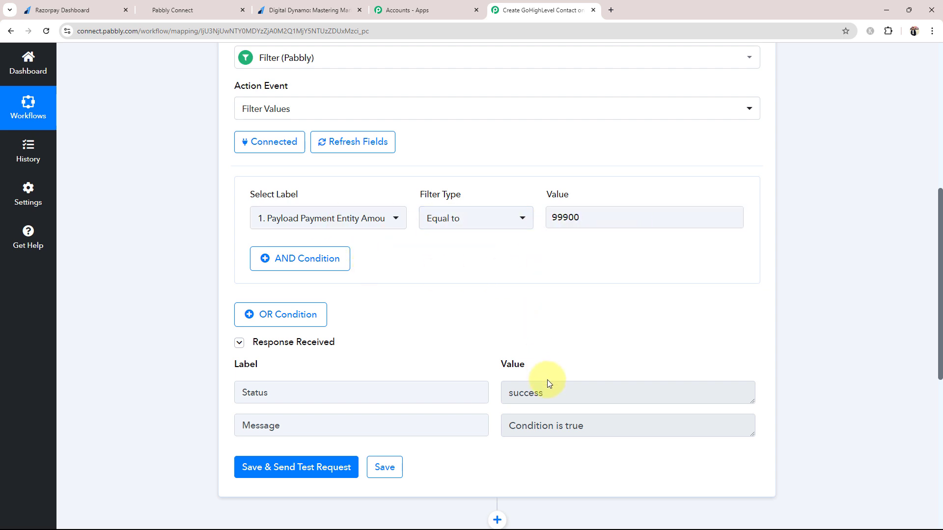
{"action": "left_click", "coordinate": [590, 224]}
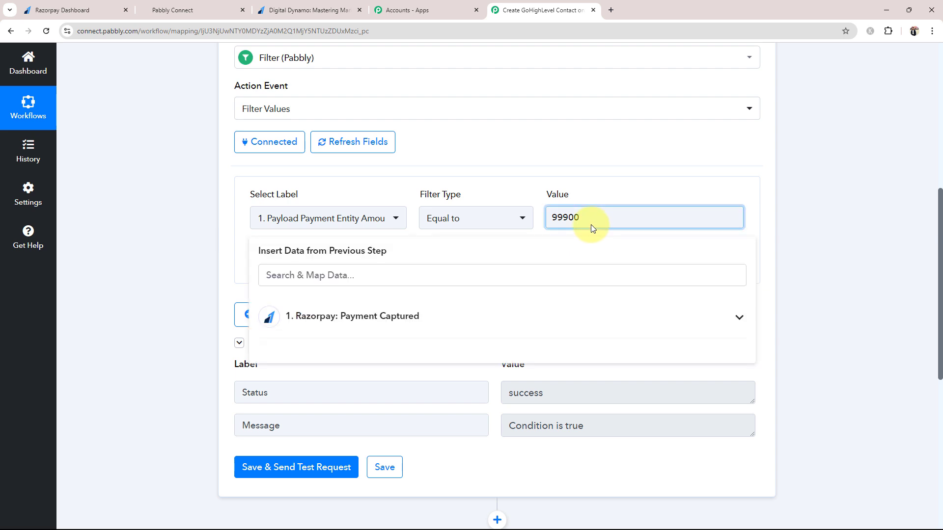
{"action": "left_click", "coordinate": [122, 281]}
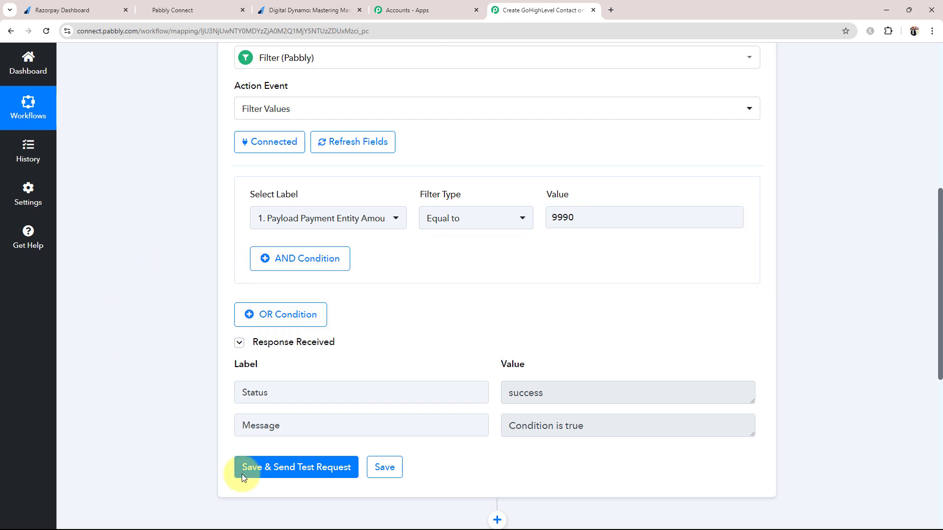
{"action": "left_click", "coordinate": [265, 478]}
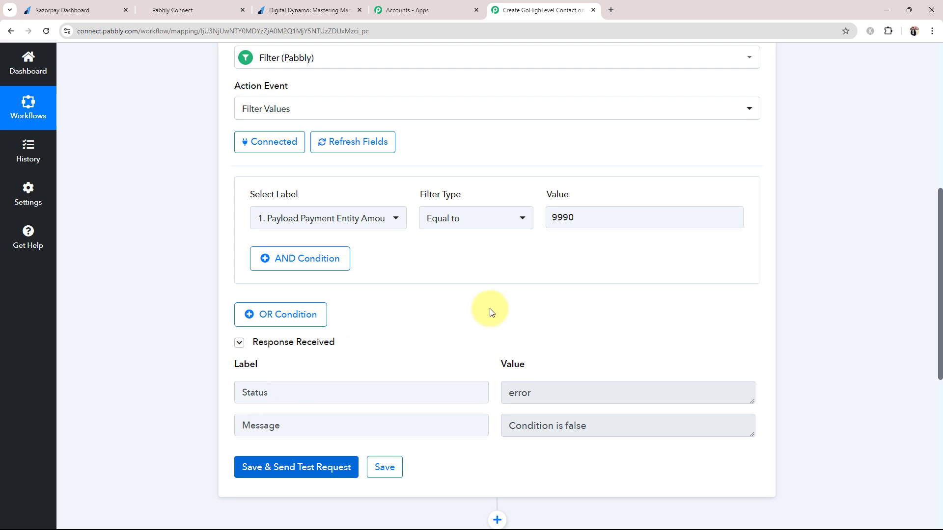
{"action": "left_click", "coordinate": [589, 219]}
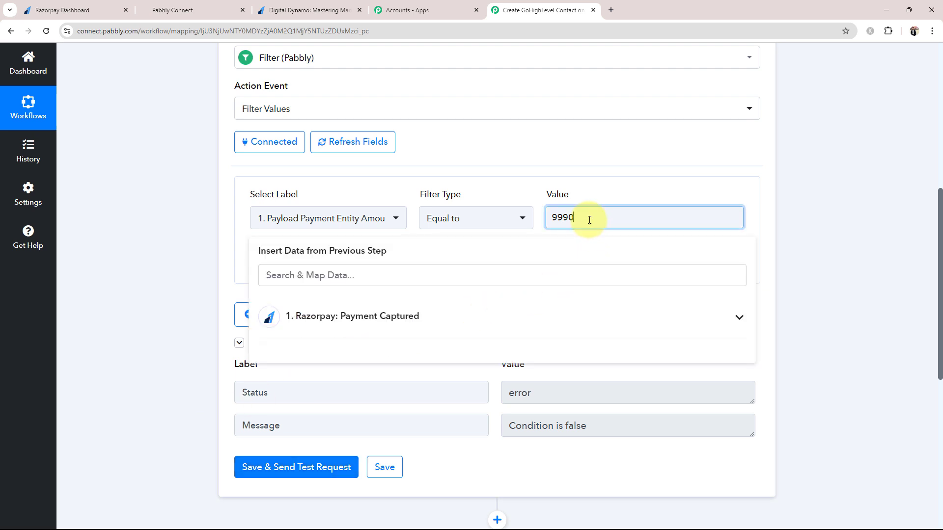
{"action": "left_click", "coordinate": [214, 269]}
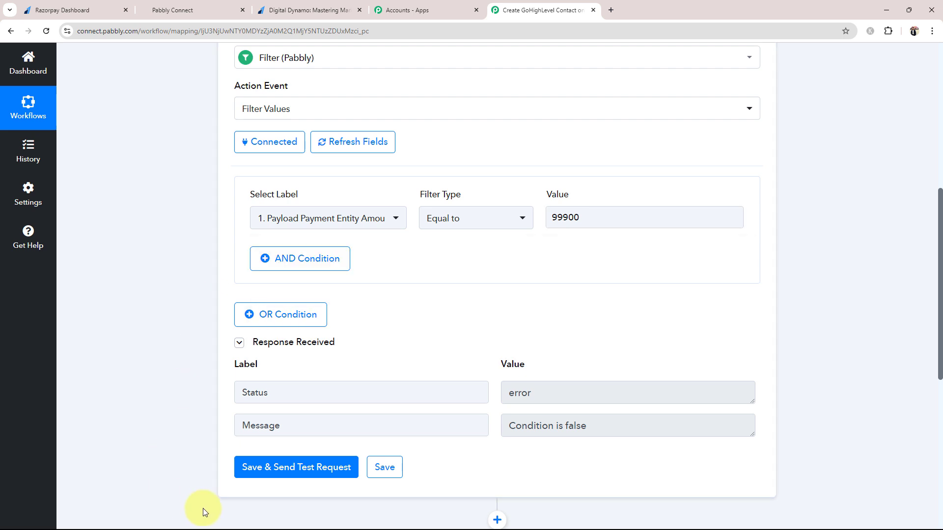
{"action": "left_click", "coordinate": [249, 468]}
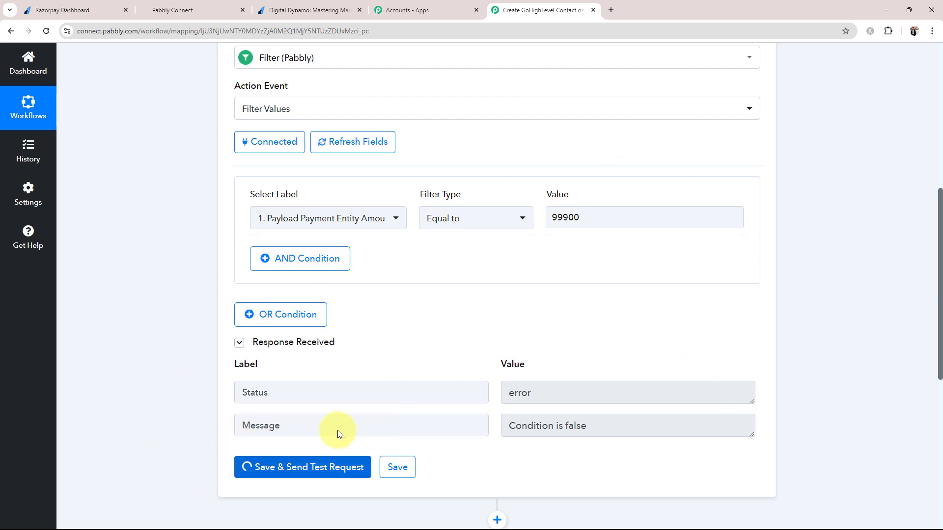
{"action": "scroll", "coordinate": [191, 426], "scroll_direction": "down", "scroll_amount": 8}
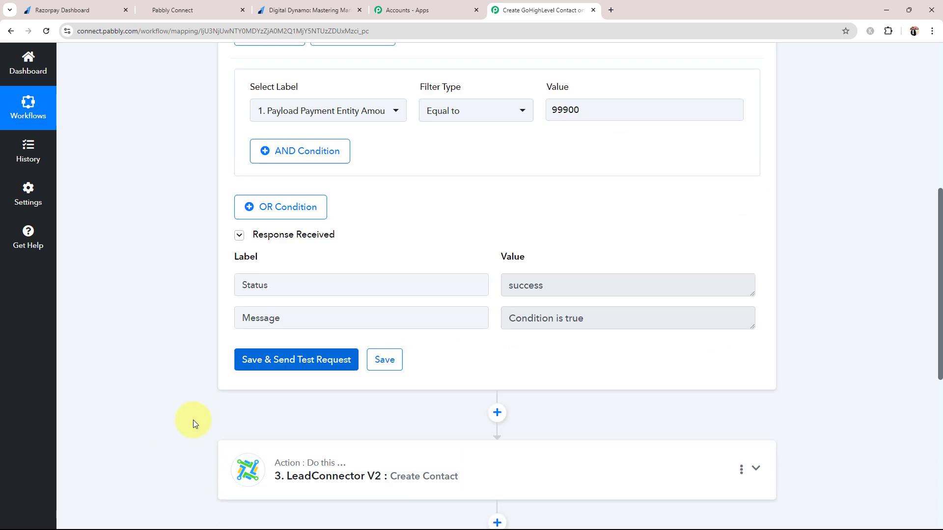
{"action": "left_click", "coordinate": [310, 274]}
Connect the Create Contact step to a new LeadConnector V2 account through GoHighLevel authorization
{"action": "scroll", "coordinate": [278, 246], "scroll_direction": "up", "scroll_amount": 4}
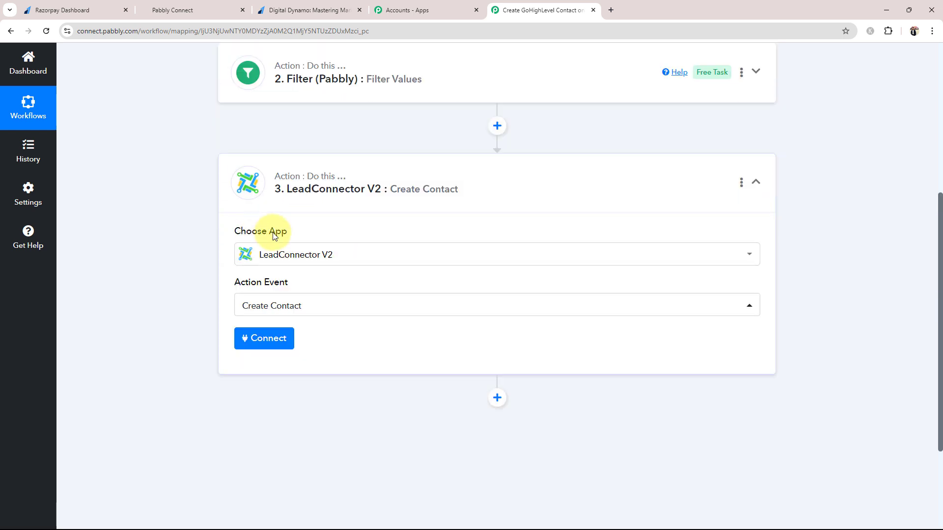
{"action": "scroll", "coordinate": [213, 290], "scroll_direction": "down", "scroll_amount": 1}
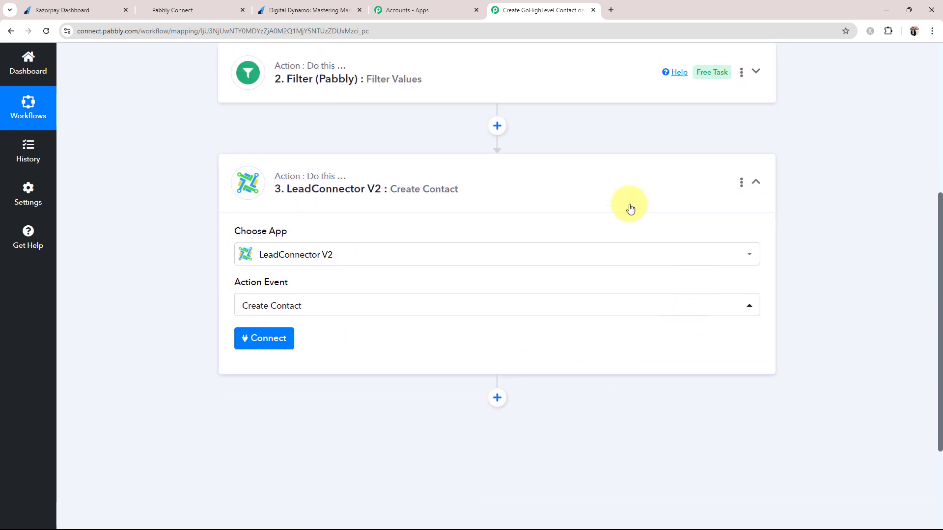
{"action": "left_click", "coordinate": [281, 342]}
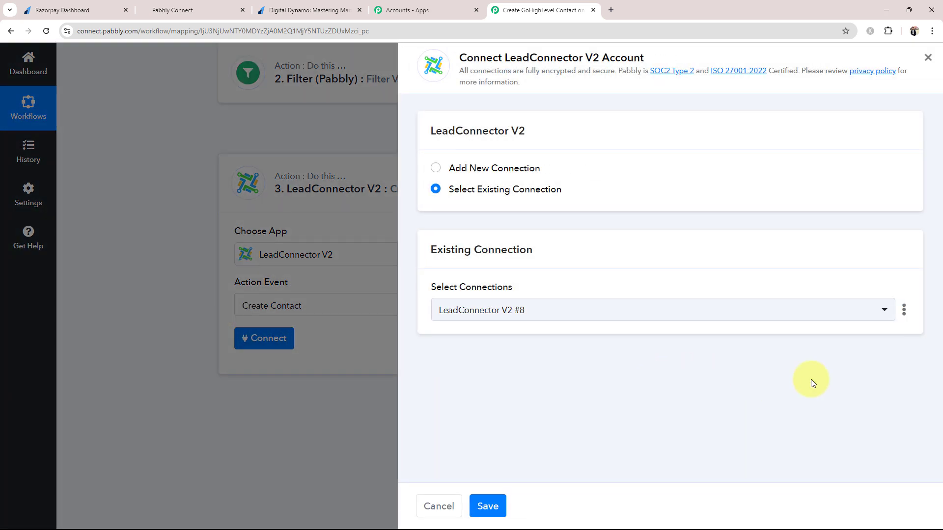
{"action": "left_click", "coordinate": [435, 168]}
{"action": "left_click", "coordinate": [509, 326]}
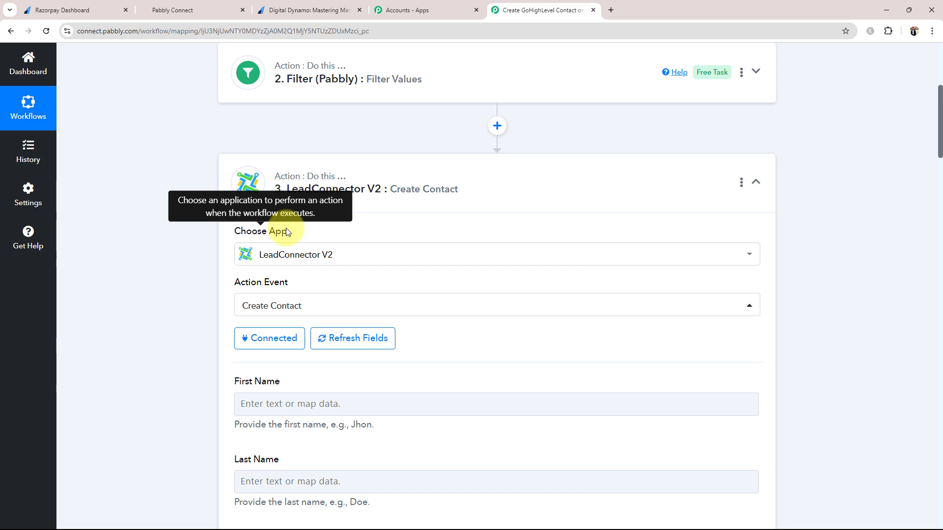
Map Razorpay's Notes First Name and Notes Last Name into the contact's First and Last Name
{"action": "scroll", "coordinate": [152, 389], "scroll_direction": "down", "scroll_amount": 4}
{"action": "scroll", "coordinate": [159, 386], "scroll_direction": "down", "scroll_amount": 3}
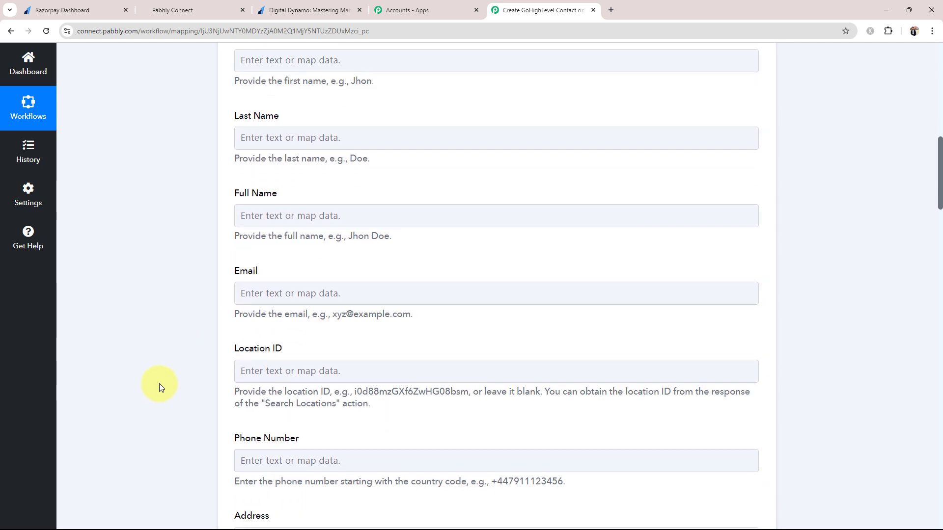
{"action": "scroll", "coordinate": [159, 384], "scroll_direction": "up", "scroll_amount": 3}
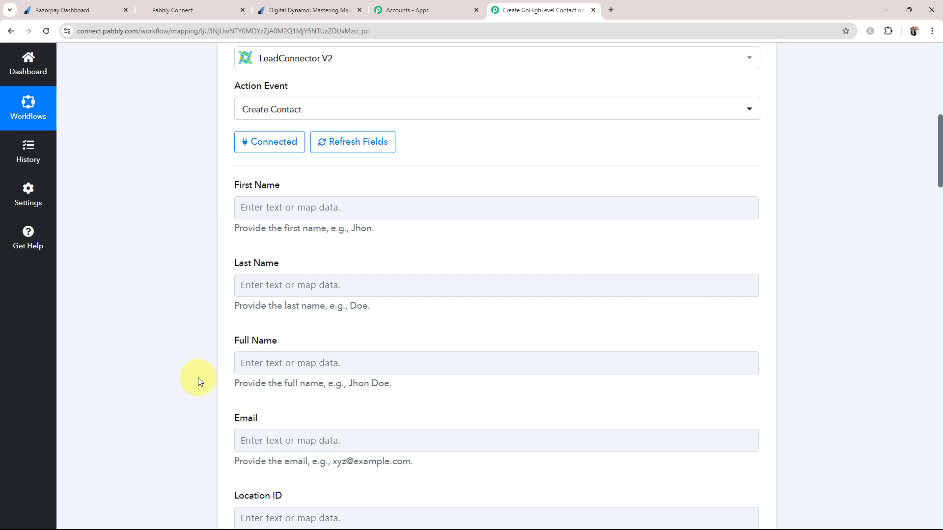
{"action": "scroll", "coordinate": [198, 378], "scroll_direction": "down", "scroll_amount": 1}
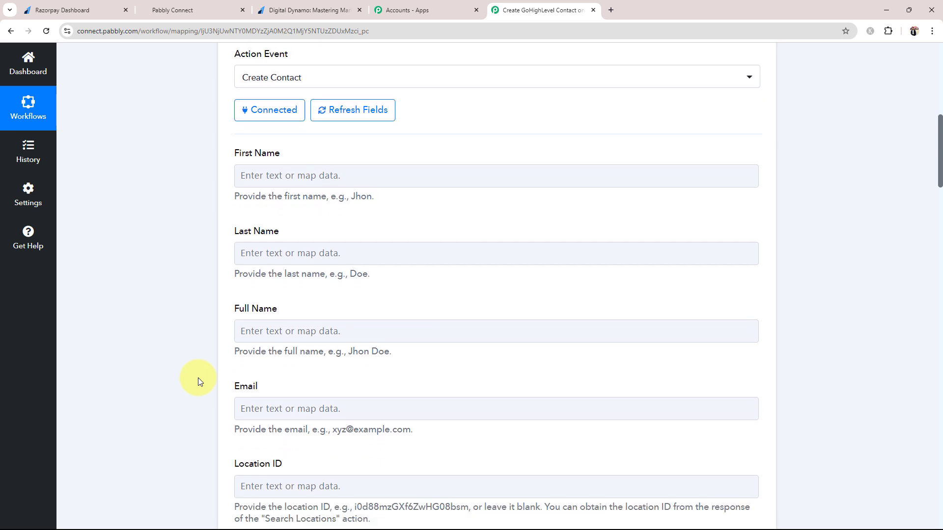
{"action": "left_click", "coordinate": [284, 167]}
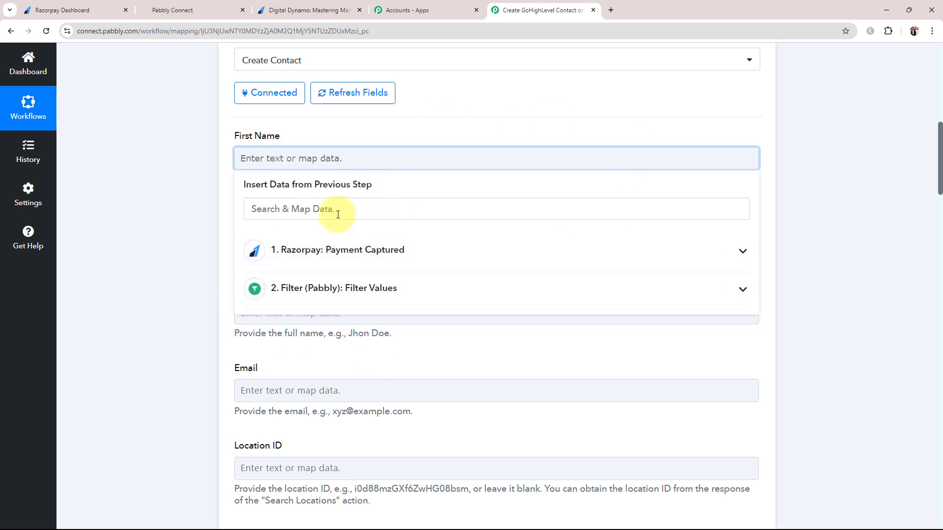
{"action": "left_click", "coordinate": [740, 251]}
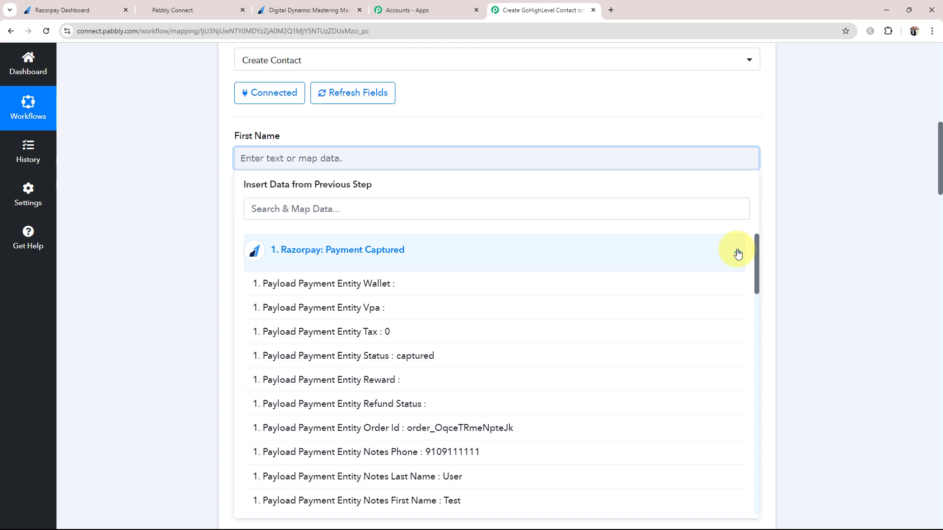
{"action": "scroll", "coordinate": [393, 398], "scroll_direction": "down", "scroll_amount": 1}
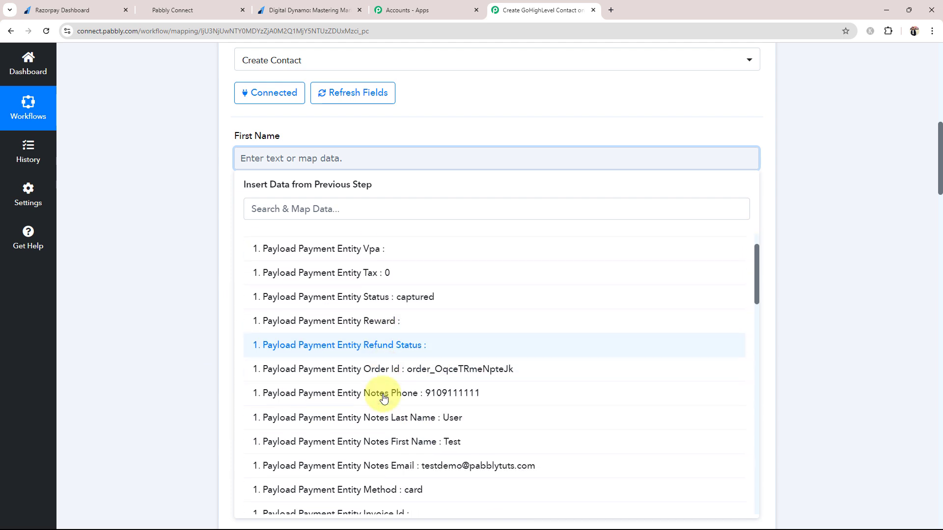
{"action": "scroll", "coordinate": [387, 392], "scroll_direction": "down", "scroll_amount": 1}
{"action": "left_click", "coordinate": [391, 402]}
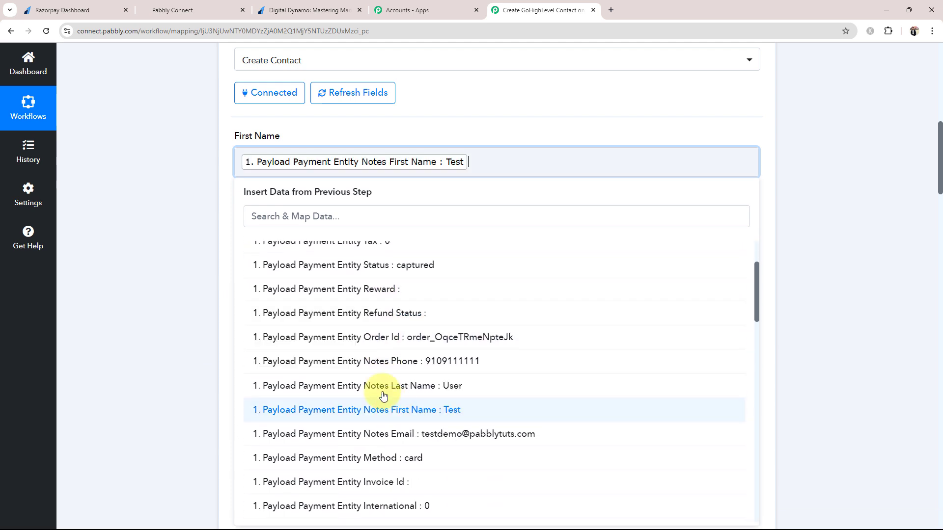
{"action": "left_click", "coordinate": [112, 248]}
{"action": "left_click", "coordinate": [287, 247]}
{"action": "left_click", "coordinate": [312, 331]}
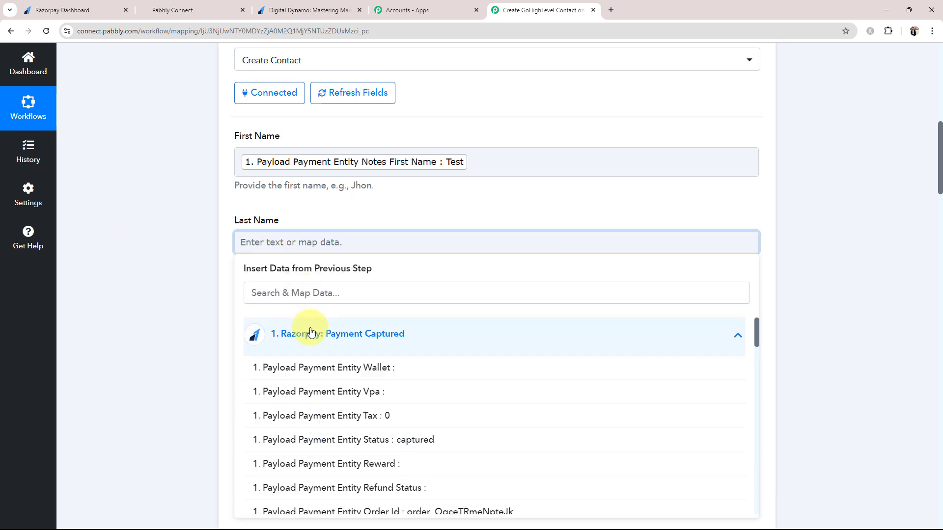
{"action": "scroll", "coordinate": [275, 459], "scroll_direction": "down", "scroll_amount": 3}
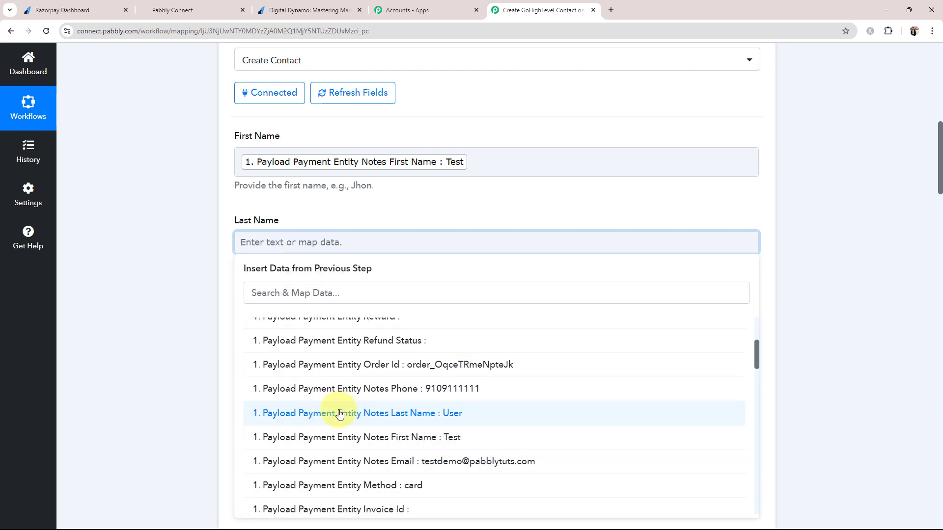
{"action": "left_click", "coordinate": [340, 413]}
{"action": "left_click", "coordinate": [210, 248]}
Map the payment's Email and Notes Phone into the Email and Phone Number fields
{"action": "scroll", "coordinate": [216, 250], "scroll_direction": "down", "scroll_amount": 4}
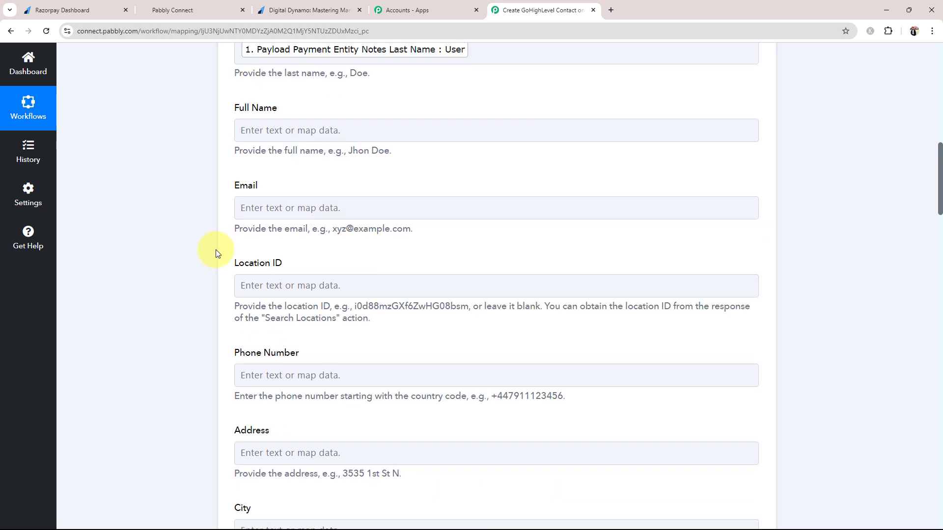
{"action": "left_click", "coordinate": [277, 216]}
{"action": "left_click", "coordinate": [285, 257]}
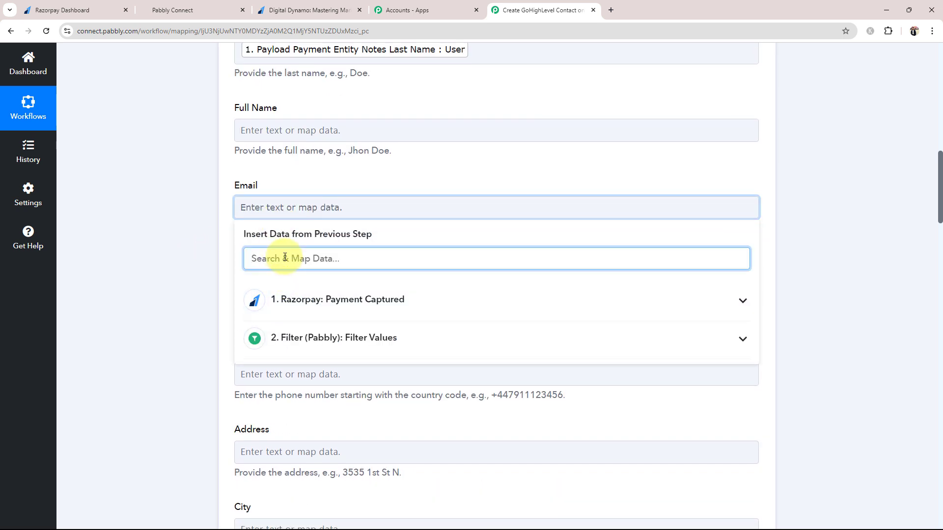
{"action": "type", "text": "@"}
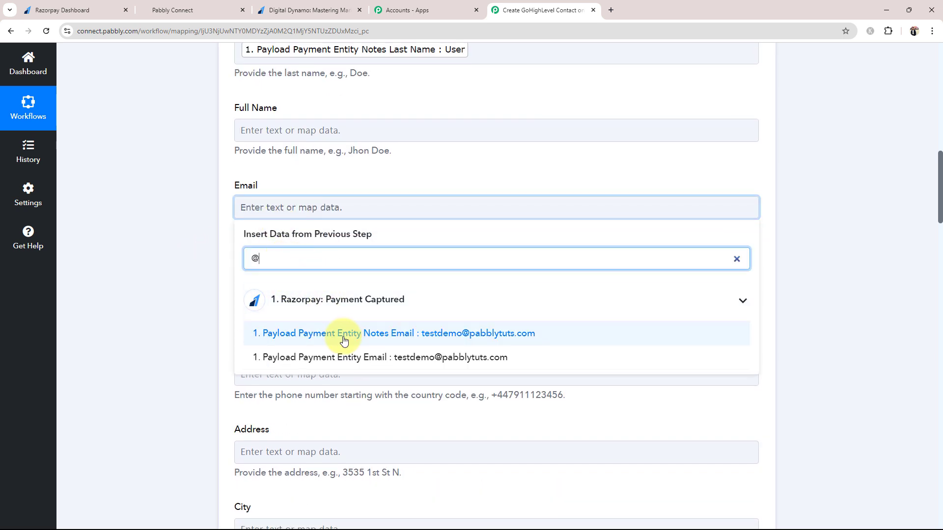
{"action": "left_click", "coordinate": [359, 359]}
{"action": "scroll", "coordinate": [157, 278], "scroll_direction": "down", "scroll_amount": 3}
{"action": "left_click", "coordinate": [285, 239]}
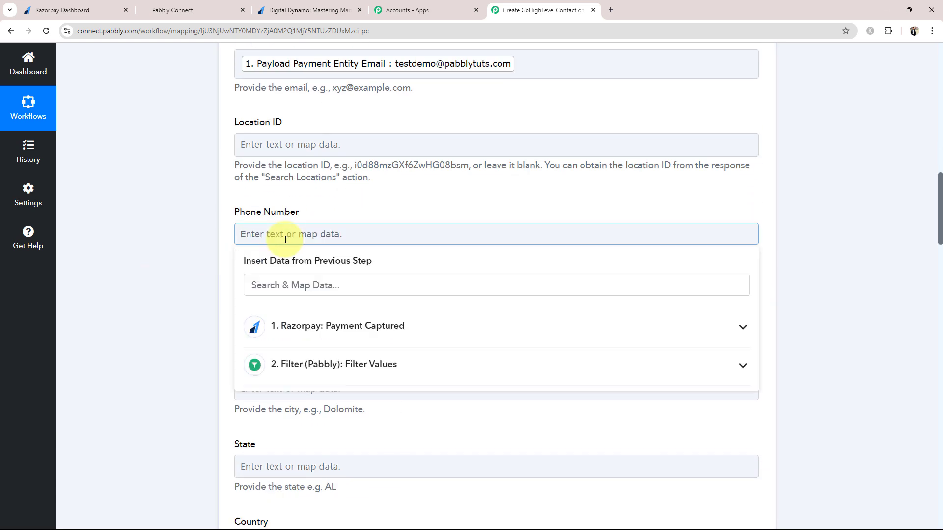
{"action": "left_click", "coordinate": [309, 327]}
{"action": "scroll", "coordinate": [325, 393], "scroll_direction": "down", "scroll_amount": 5}
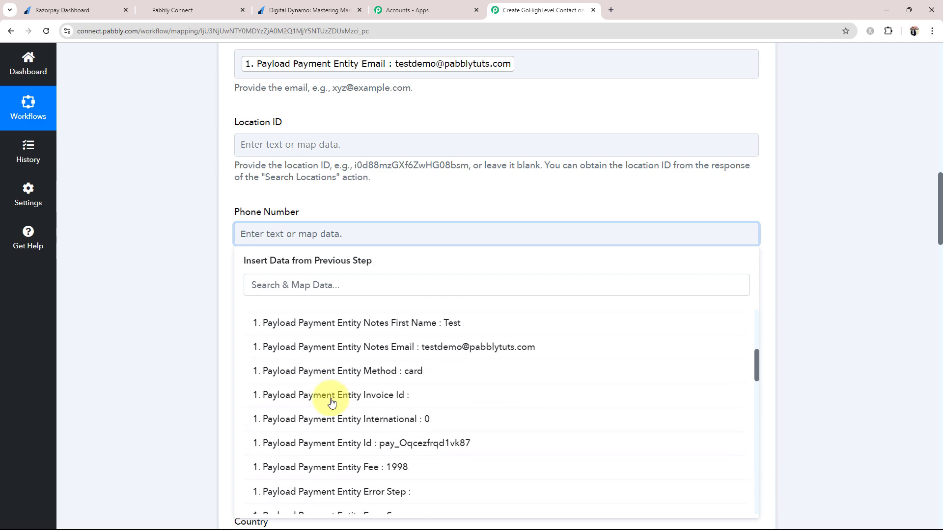
{"action": "scroll", "coordinate": [332, 401], "scroll_direction": "up", "scroll_amount": 2}
{"action": "left_click", "coordinate": [380, 327]}
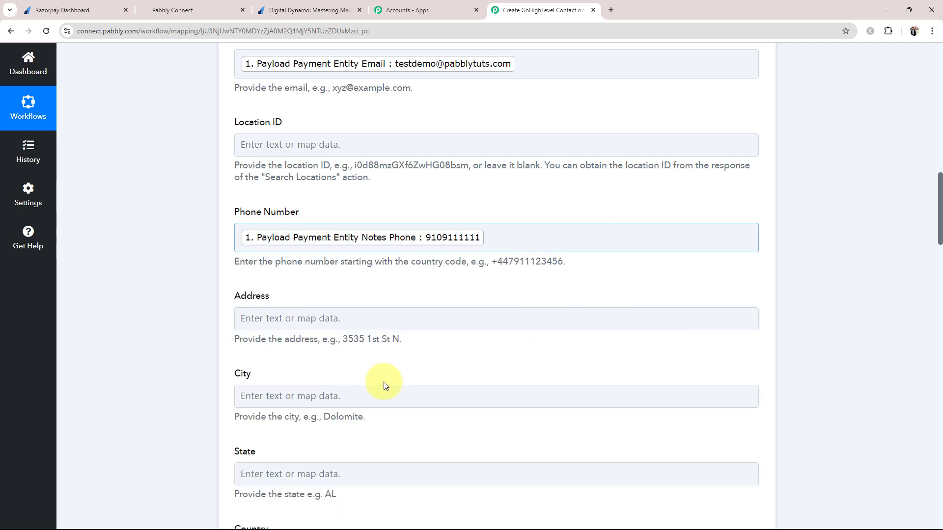
{"action": "scroll", "coordinate": [123, 336], "scroll_direction": "down", "scroll_amount": 4}
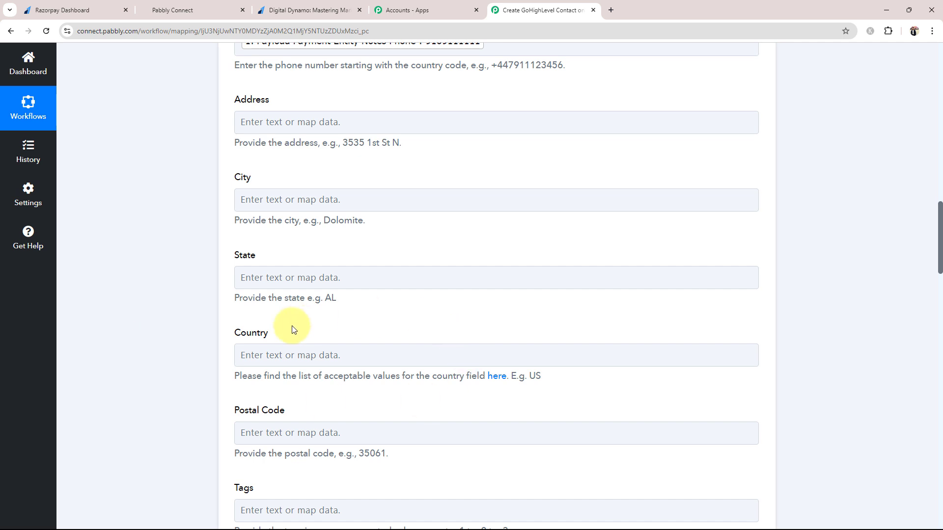
{"action": "scroll", "coordinate": [153, 334], "scroll_direction": "down", "scroll_amount": 6}
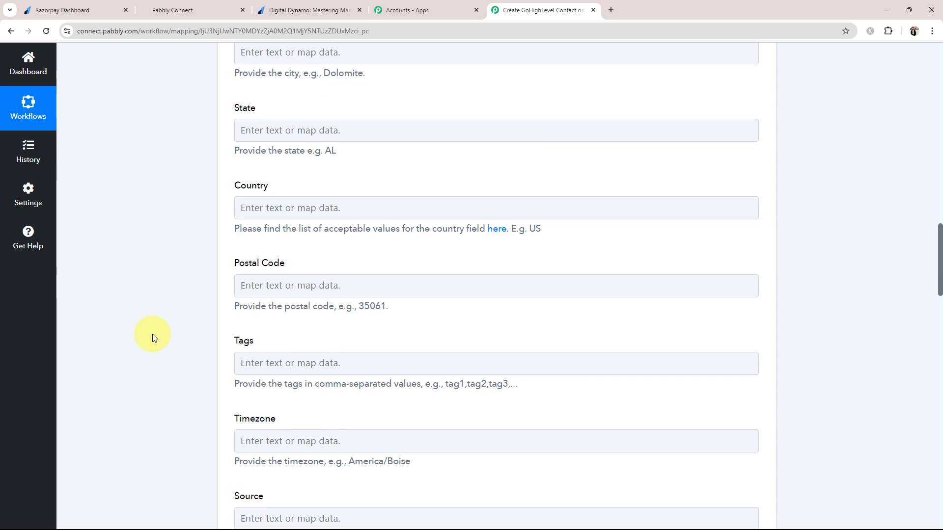
{"action": "scroll", "coordinate": [249, 352], "scroll_direction": "down", "scroll_amount": 7}
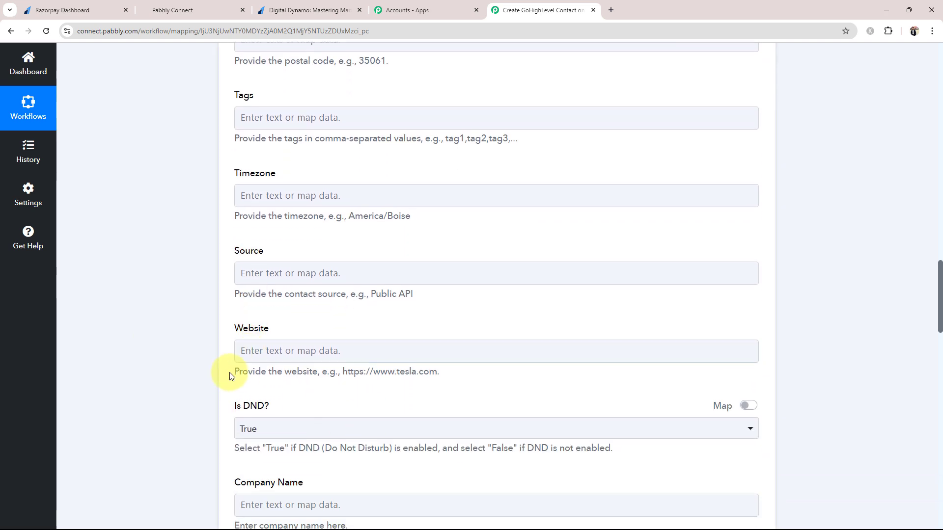
{"action": "scroll", "coordinate": [192, 346], "scroll_direction": "down", "scroll_amount": 5}
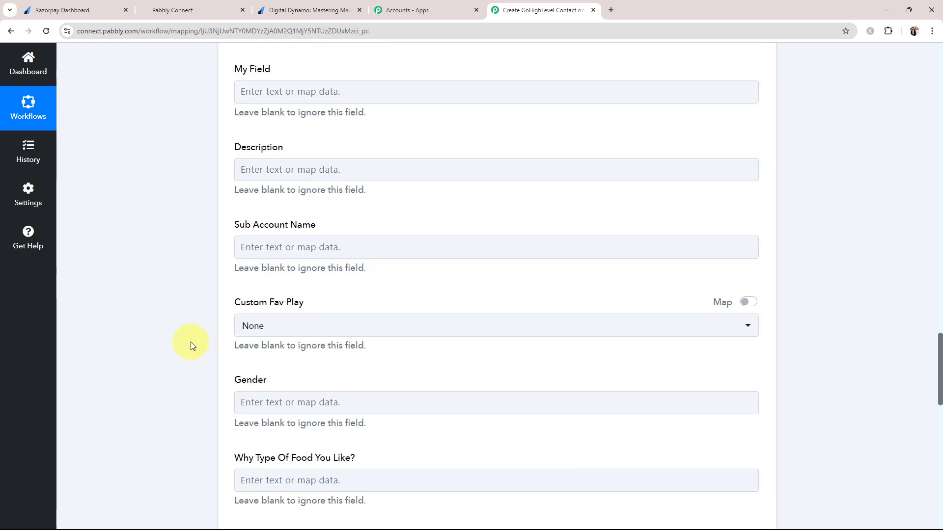
{"action": "scroll", "coordinate": [192, 346], "scroll_direction": "down", "scroll_amount": 4}
{"action": "scroll", "coordinate": [192, 358], "scroll_direction": "down", "scroll_amount": 5}
{"action": "scroll", "coordinate": [193, 357], "scroll_direction": "down", "scroll_amount": 5}
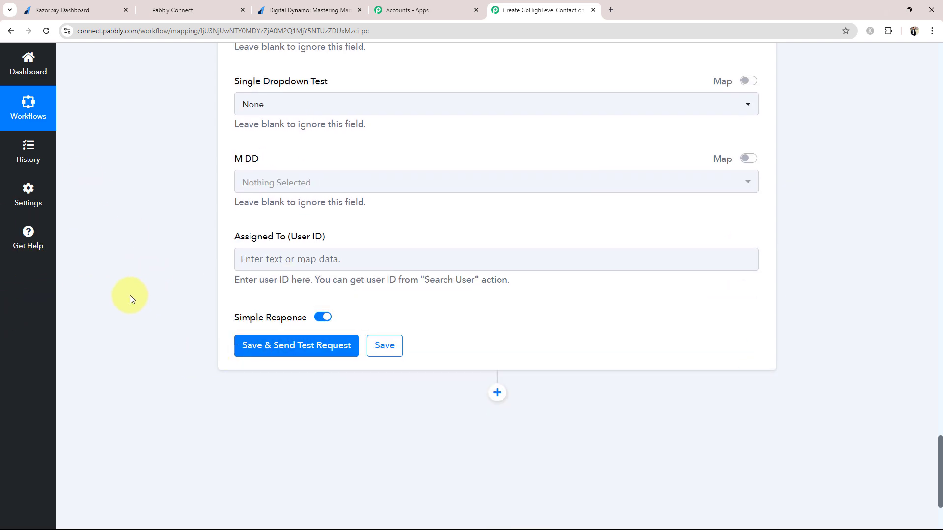
{"action": "scroll", "coordinate": [134, 296], "scroll_direction": "up", "scroll_amount": 12}
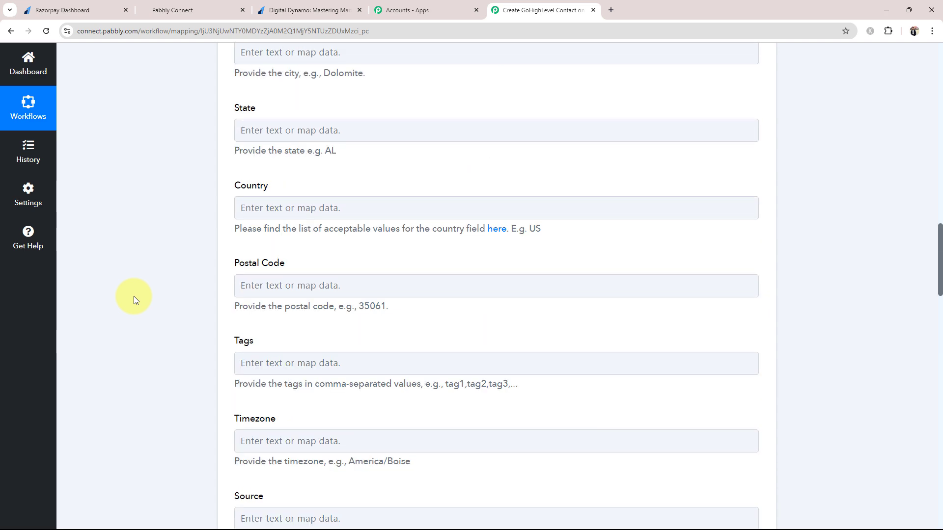
{"action": "scroll", "coordinate": [133, 296], "scroll_direction": "up", "scroll_amount": 14}
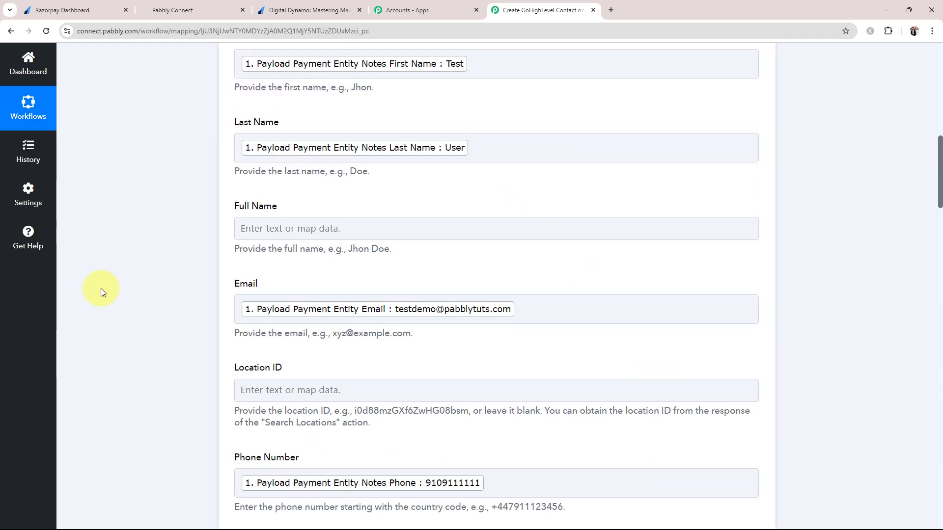
{"action": "scroll", "coordinate": [207, 326], "scroll_direction": "down", "scroll_amount": 1}
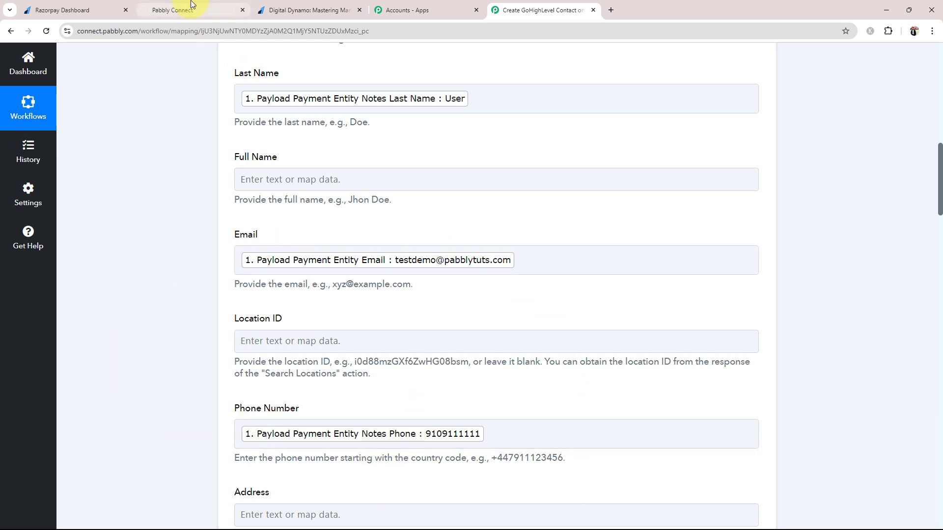
{"action": "left_click", "coordinate": [175, 9]}
{"action": "left_click", "coordinate": [520, 9]}
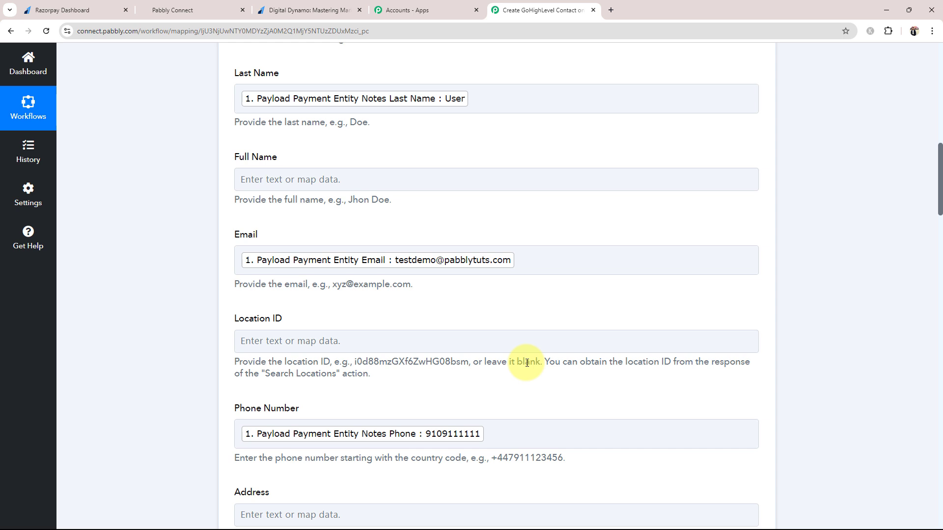
{"action": "left_click", "coordinate": [510, 433]}
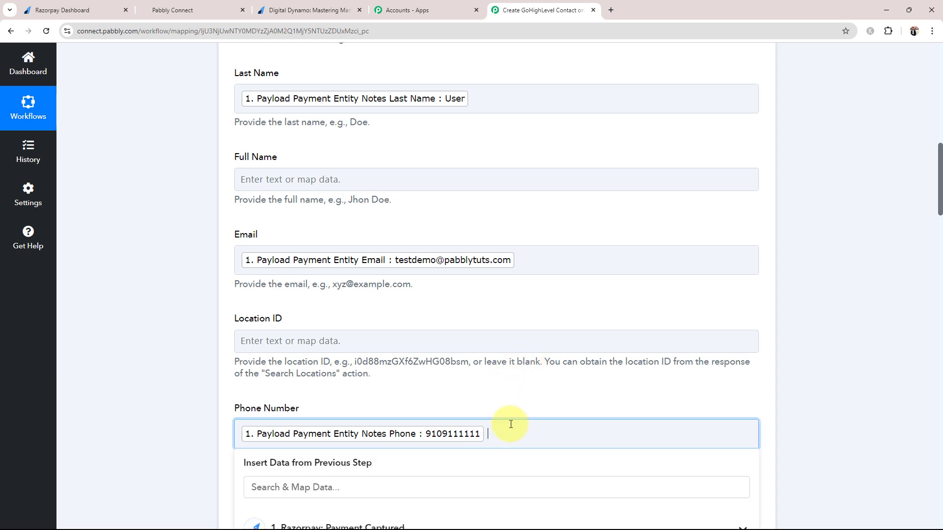
{"action": "type", "text": "9109"}
{"action": "key", "text": "BackSpace"}
{"action": "key", "text": "BackSpace"}
{"action": "key", "text": "BackSpace"}
{"action": "key", "text": "BackSpace"}
{"action": "left_click", "coordinate": [197, 430]}
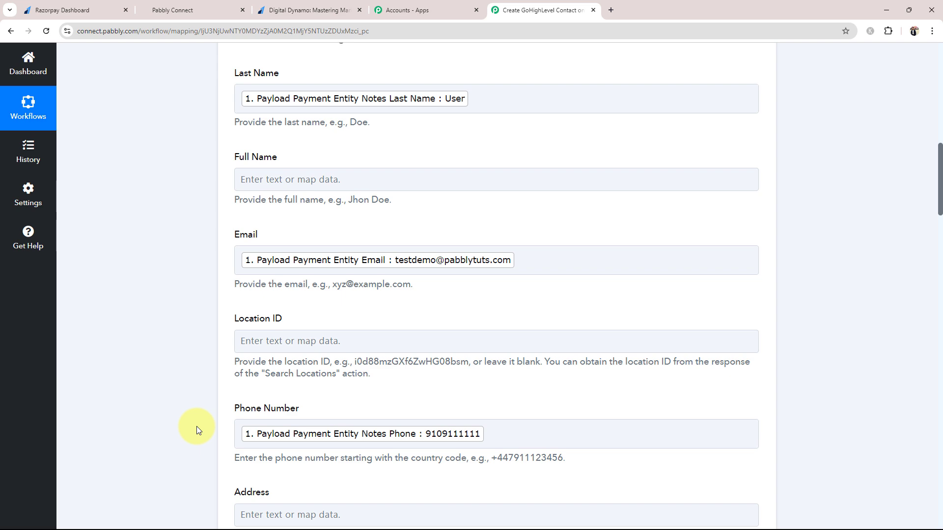
{"action": "scroll", "coordinate": [160, 305], "scroll_direction": "down", "scroll_amount": 13}
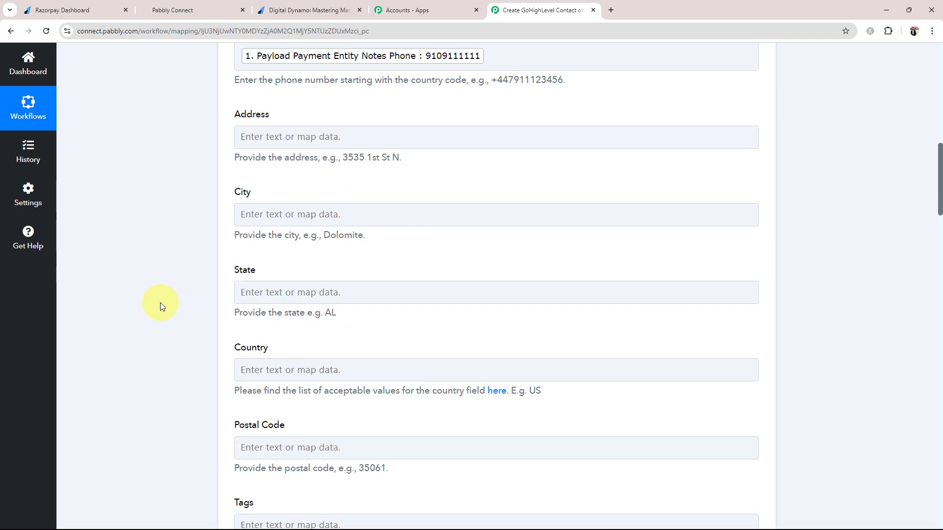
{"action": "scroll", "coordinate": [162, 322], "scroll_direction": "down", "scroll_amount": 20}
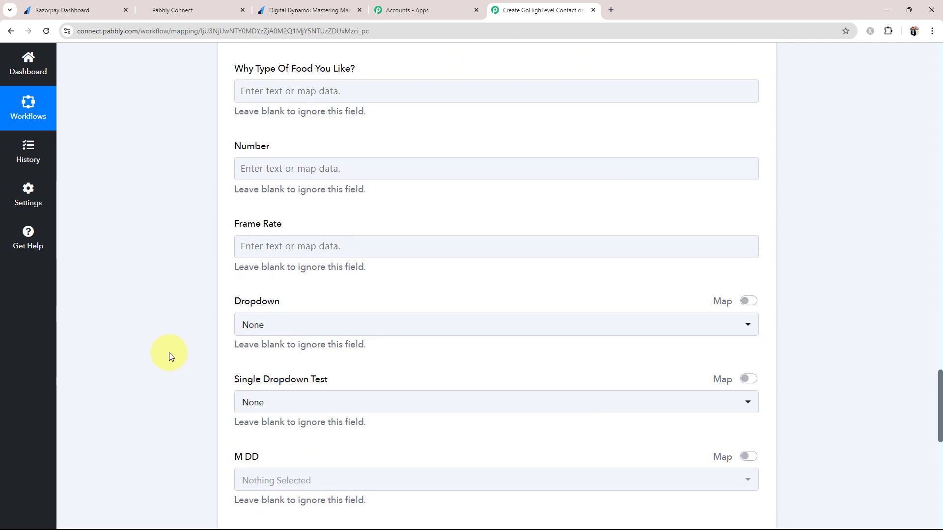
Save the Create Contact step, send a test request, and review the new contact in the response
{"action": "left_click", "coordinate": [253, 215]}
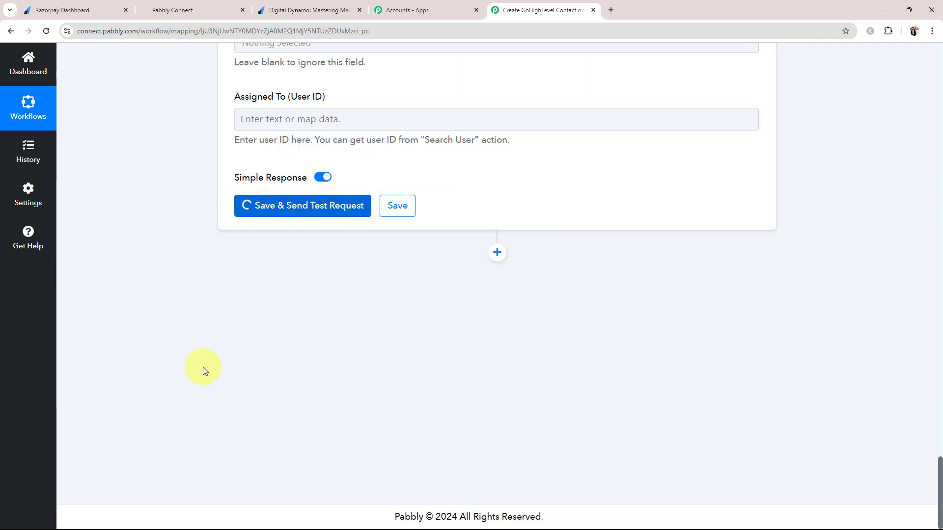
{"action": "scroll", "coordinate": [202, 366], "scroll_direction": "up", "scroll_amount": 4}
{"action": "scroll", "coordinate": [202, 367], "scroll_direction": "down", "scroll_amount": 4}
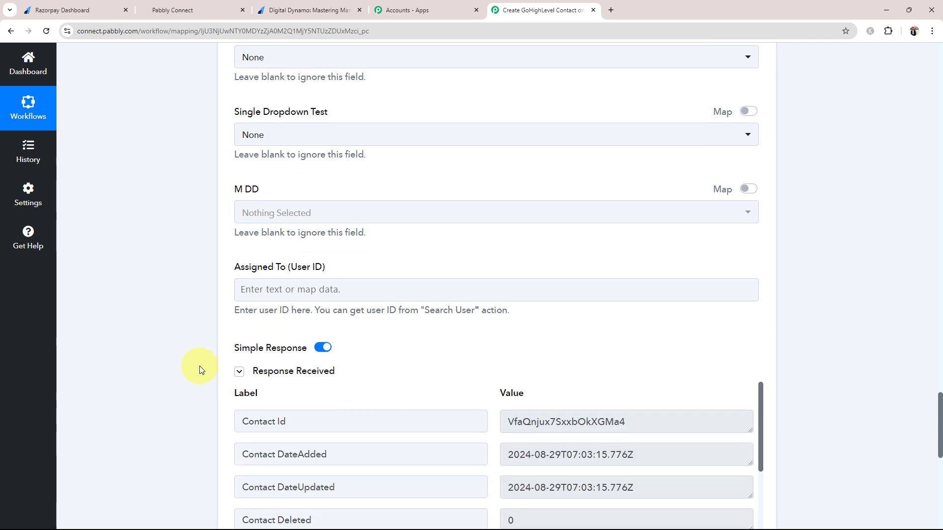
{"action": "scroll", "coordinate": [162, 317], "scroll_direction": "down", "scroll_amount": 2}
{"action": "scroll", "coordinate": [604, 294], "scroll_direction": "down", "scroll_amount": 5}
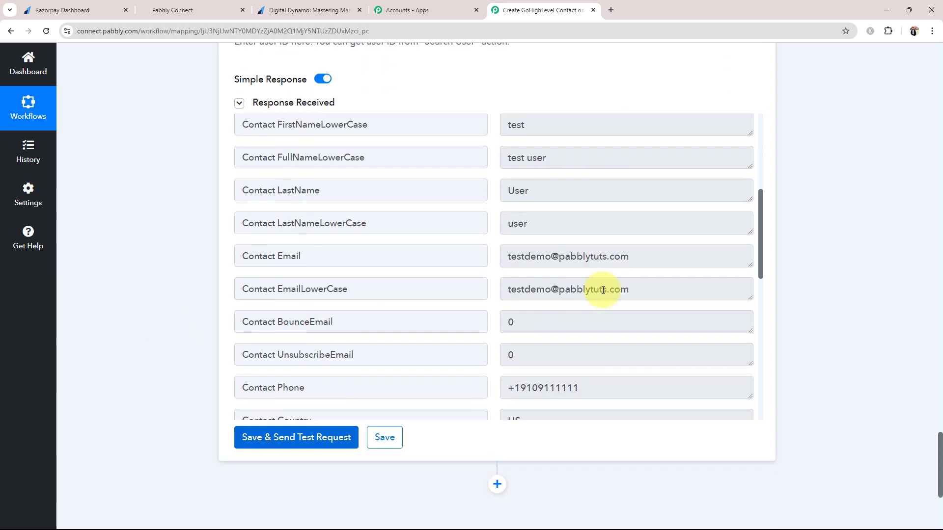
{"action": "scroll", "coordinate": [601, 299], "scroll_direction": "up", "scroll_amount": 5}
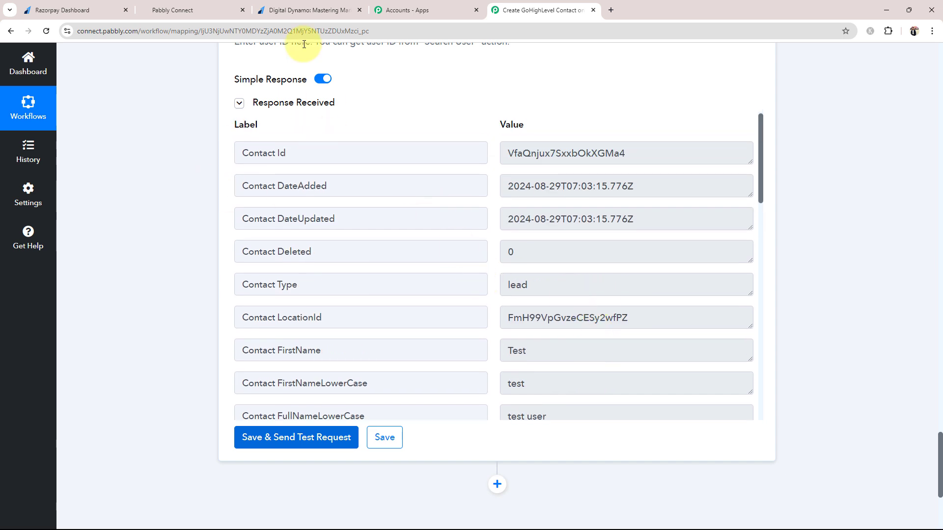
{"action": "left_click", "coordinate": [204, 7]}
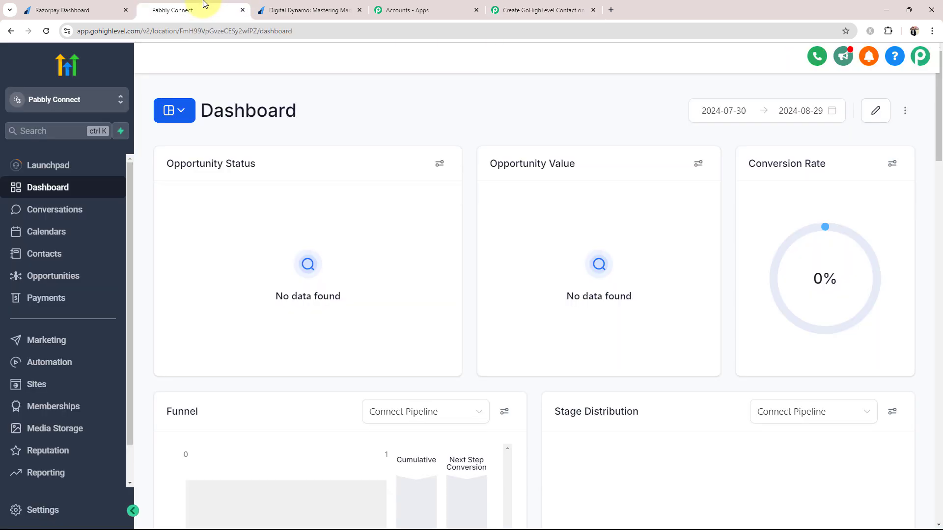
Check the test contact in GoHighLevel Contacts, then collapse the LeadConnector step in the Pabbly workflow
{"action": "left_click", "coordinate": [45, 253]}
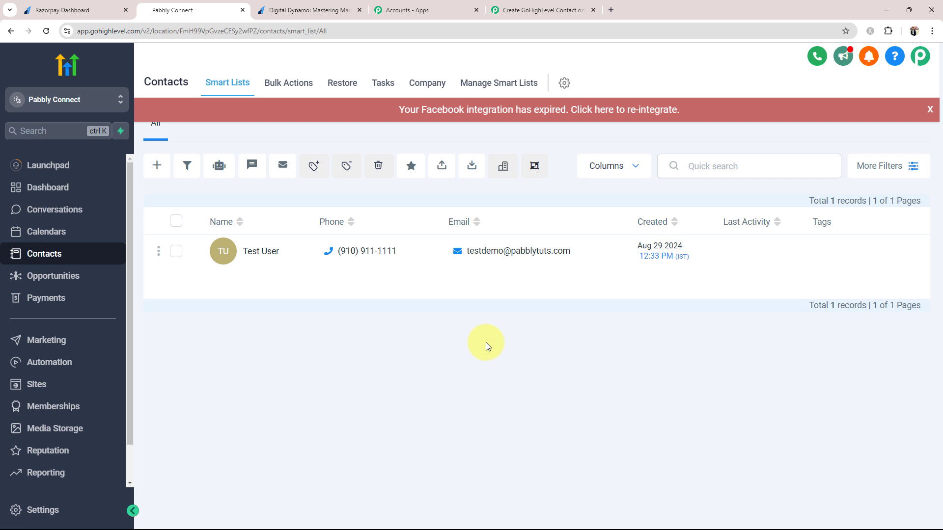
{"action": "left_click", "coordinate": [505, 9]}
{"action": "left_click_drag", "start_coordinate": [939, 456], "coordinate": [938, 86]}
{"action": "left_click", "coordinate": [393, 290]}
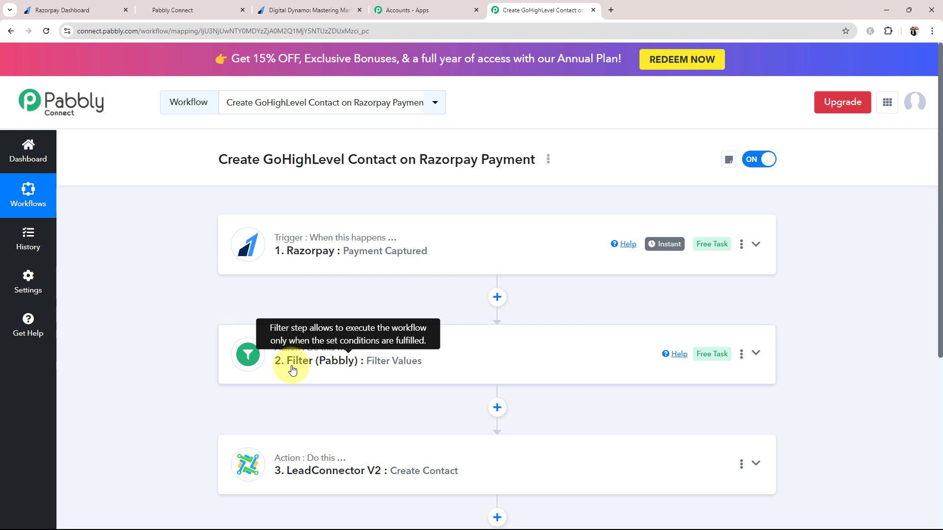
Copy the Digital Dynamo: Mastering Marketing payment page link and load it in a new tab
{"action": "left_click", "coordinate": [67, 11]}
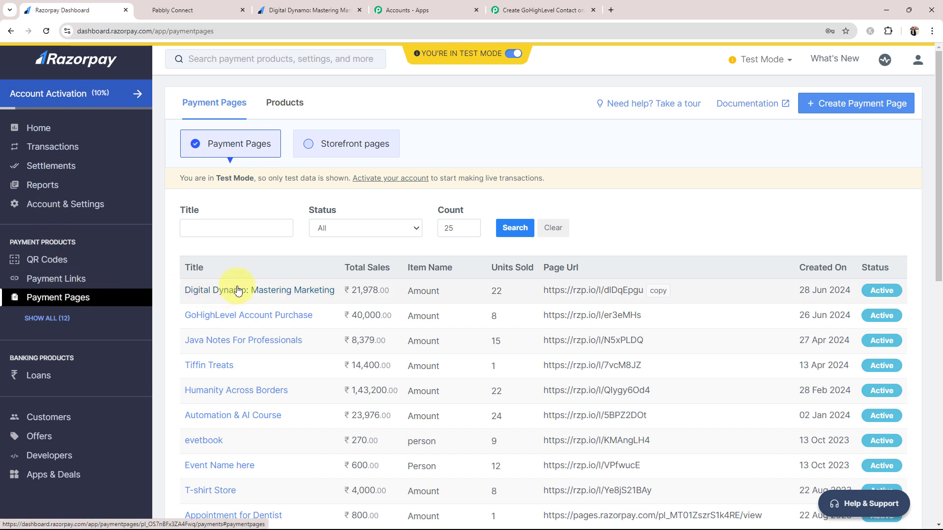
{"action": "left_click", "coordinate": [657, 291]}
{"action": "left_click", "coordinate": [611, 9]}
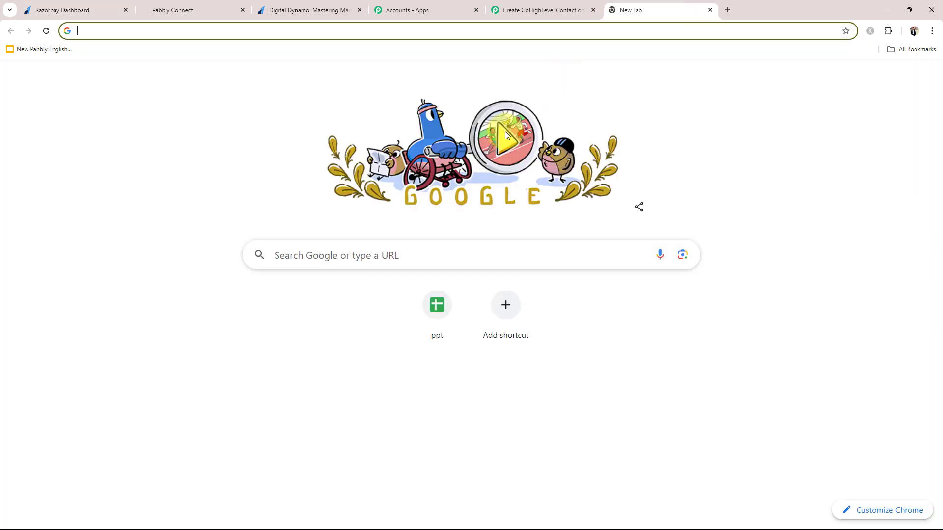
{"action": "key", "text": "ctrl+v"}
{"action": "key", "text": "Return"}
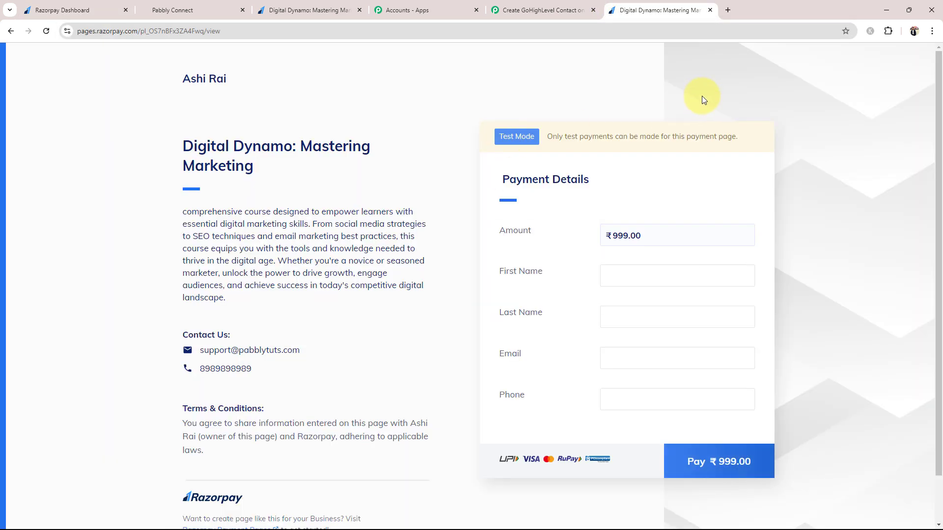
Autofill the buyer's details on the payment page and proceed to pay ₹999
{"action": "left_click", "coordinate": [616, 276]}
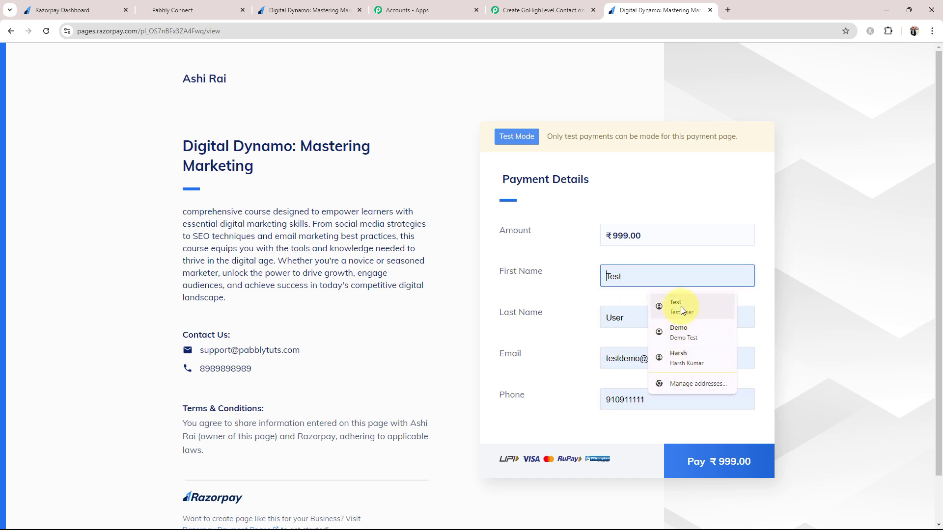
{"action": "left_click", "coordinate": [682, 331]}
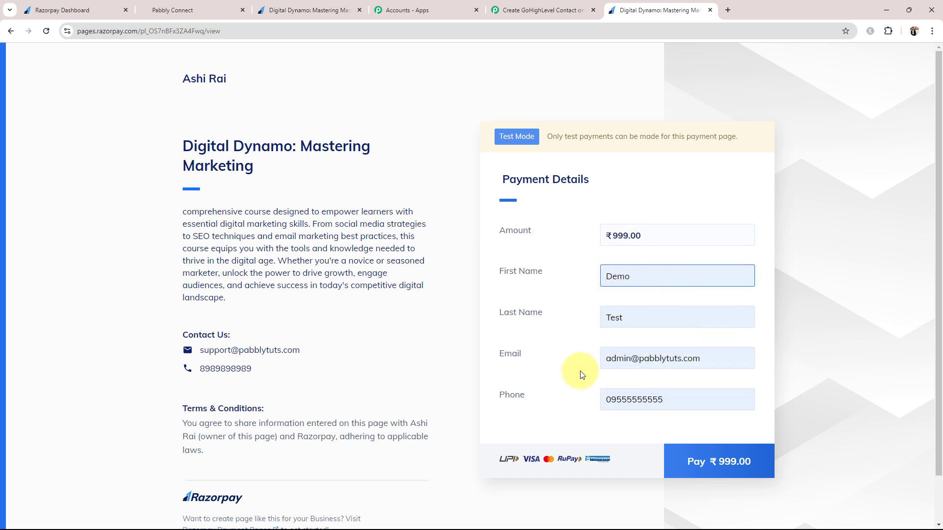
{"action": "left_click", "coordinate": [679, 462]}
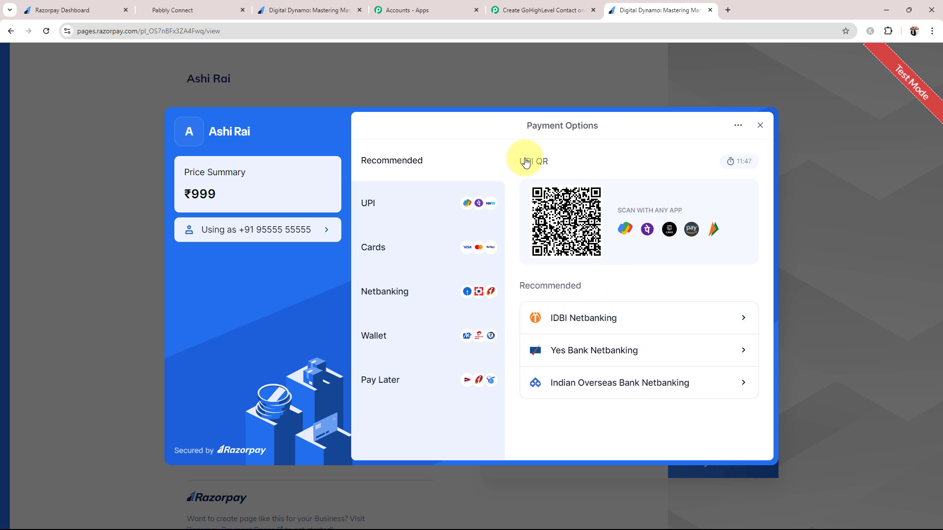
{"action": "left_click", "coordinate": [387, 248]}
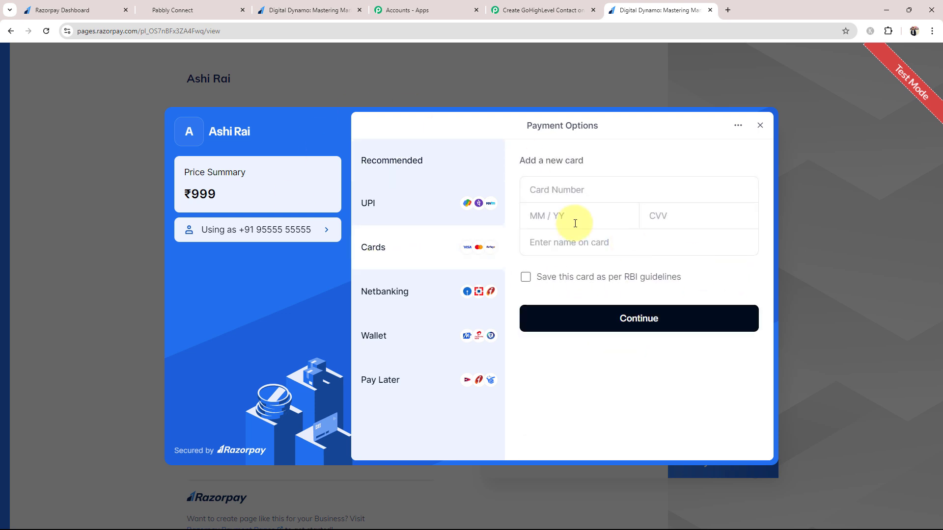
{"action": "left_click", "coordinate": [580, 191]}
{"action": "type", "text": "4111 1111 1111 1111"}
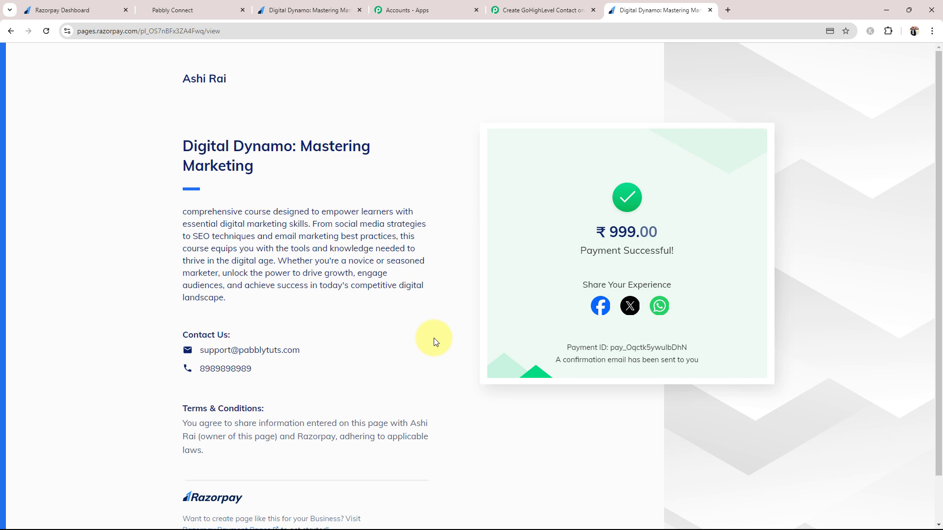
Reload the GoHighLevel contacts list to show the second contact, then return to Pabbly
{"action": "left_click", "coordinate": [186, 10]}
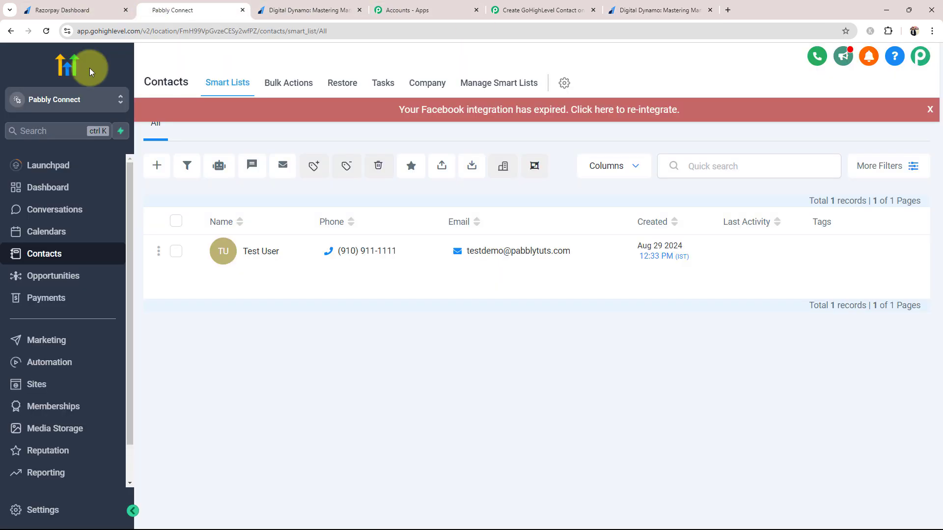
{"action": "left_click", "coordinate": [46, 31]}
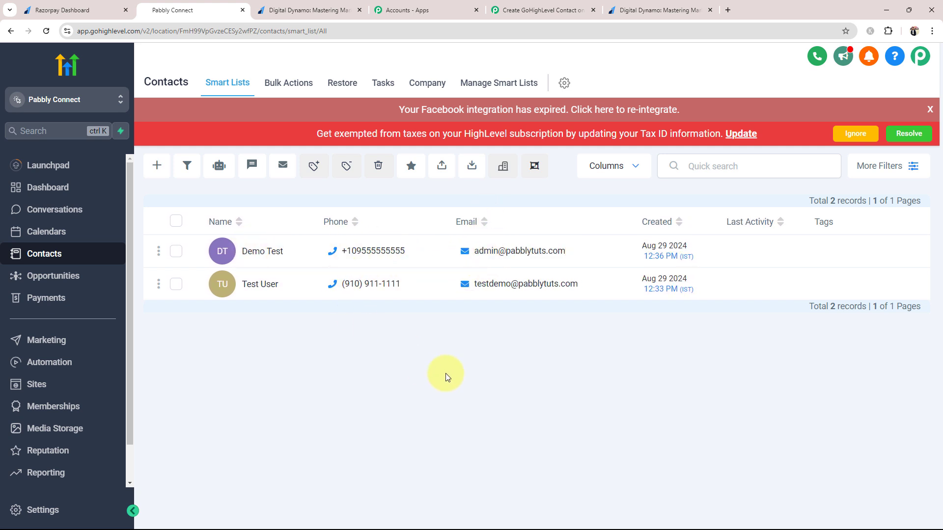
{"action": "left_click", "coordinate": [567, 6]}
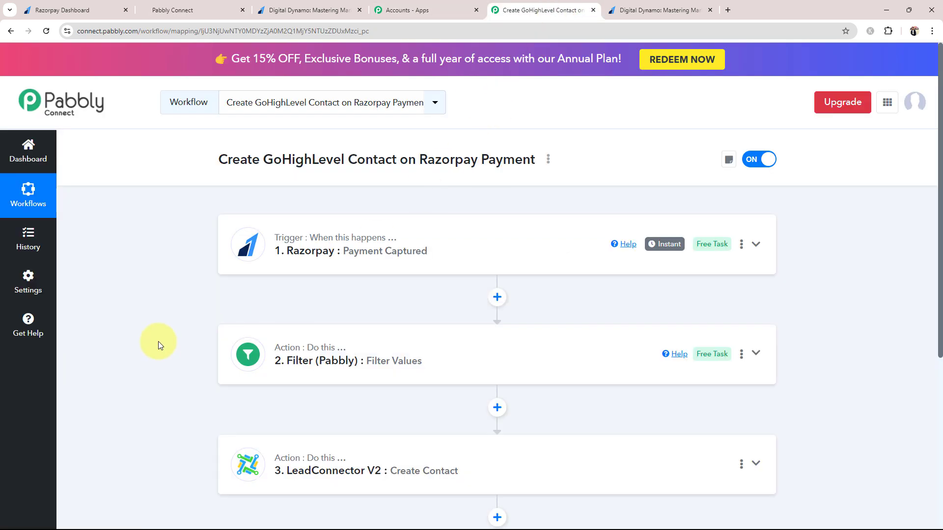